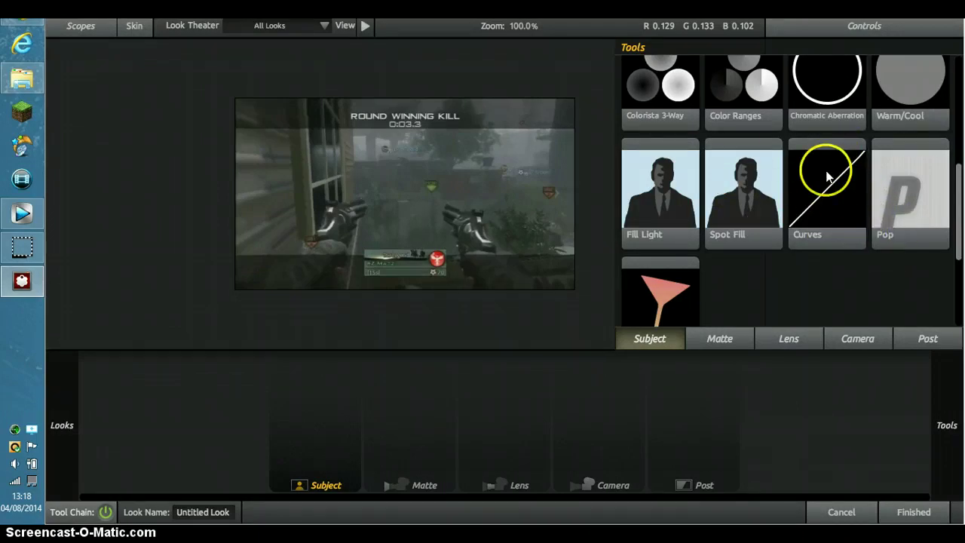
scroll(829, 181, up, 4)
scroll(799, 165, up, 4)
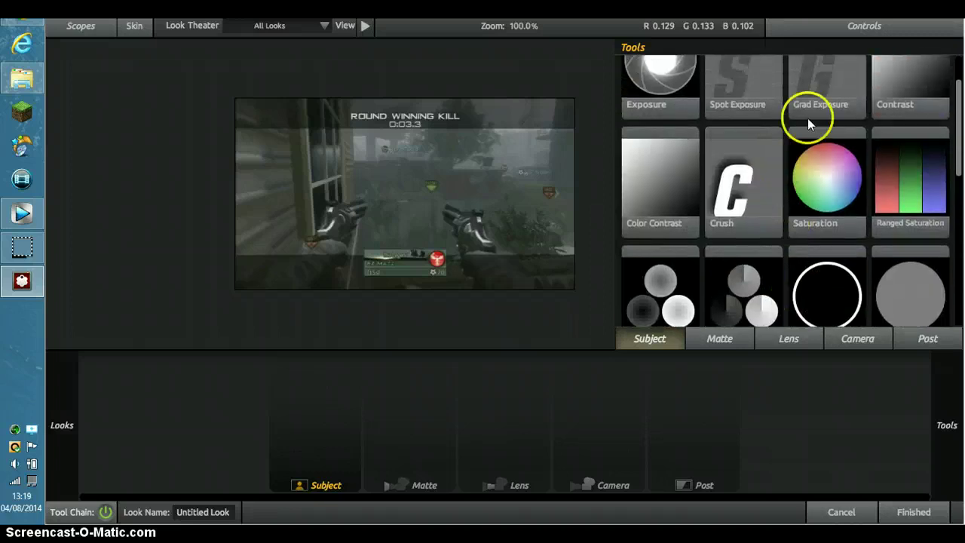
scroll(806, 119, up, 3)
scroll(829, 166, up, 2)
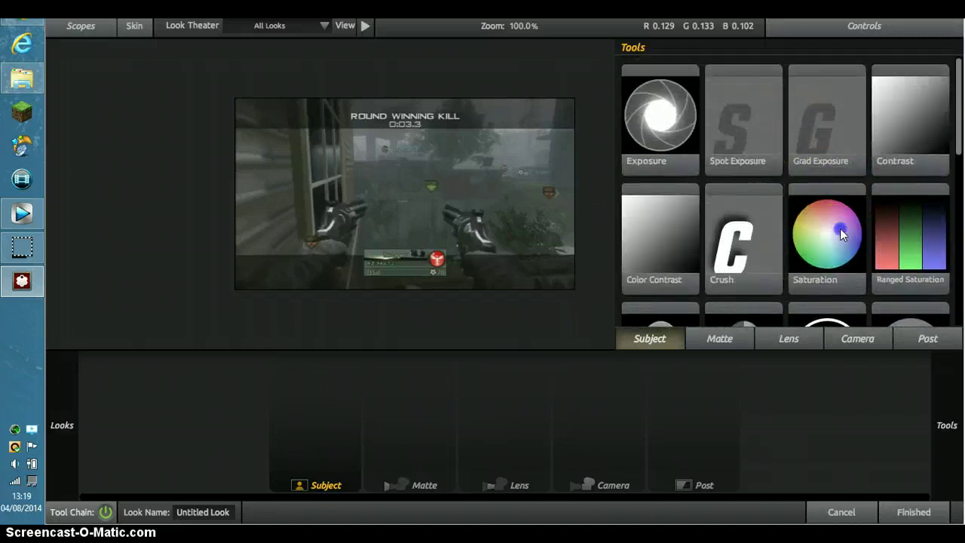
- Add a Saturation tool with green-weighted component balance and saturation lowered to 56%
drag(840, 229, 301, 440)
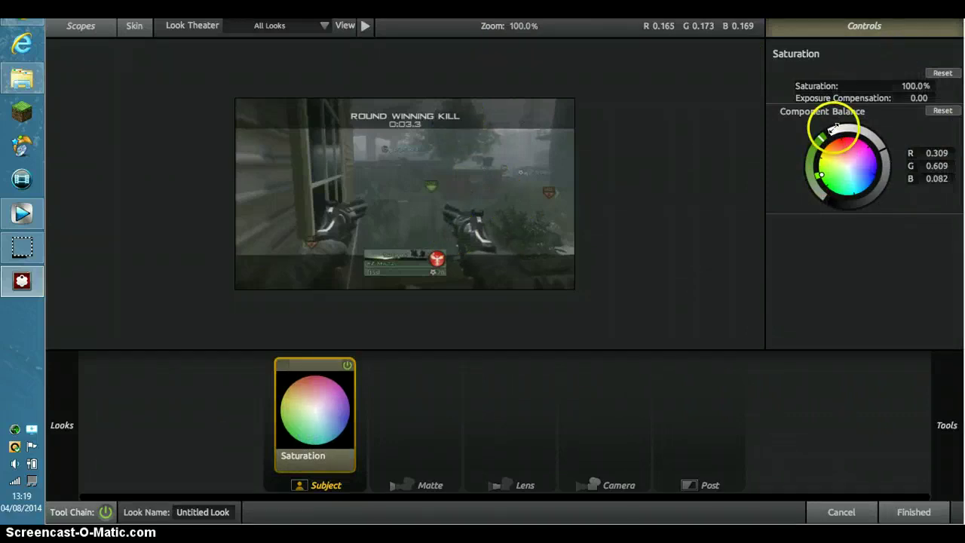
drag(833, 130, 820, 139)
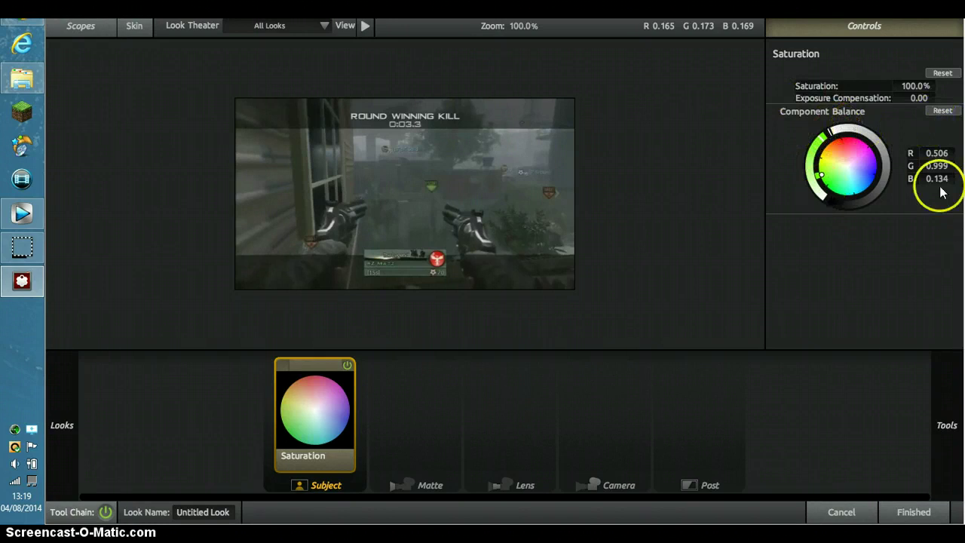
drag(929, 85, 905, 86)
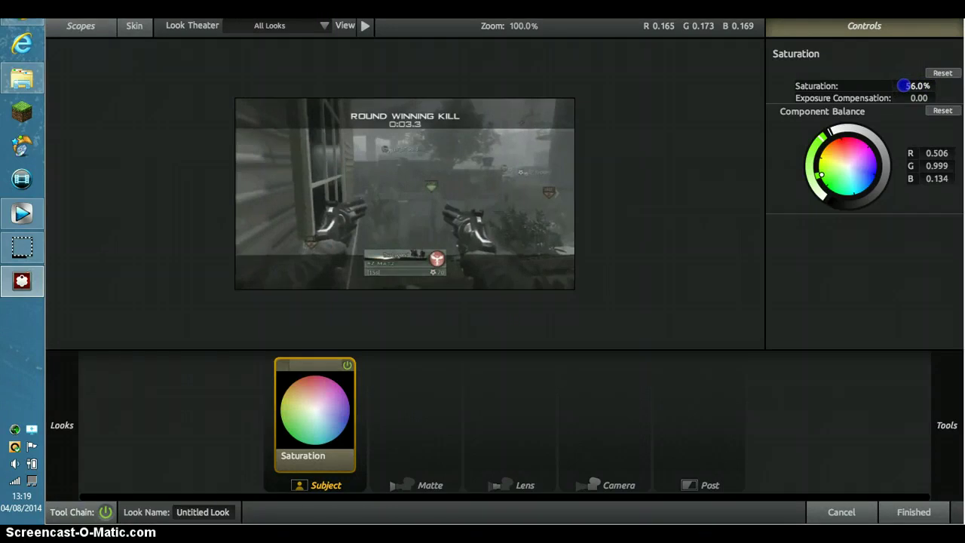
- Add a Curves tool after Saturation and set its Contrast to +10
click(946, 425)
scroll(827, 219, down, 2)
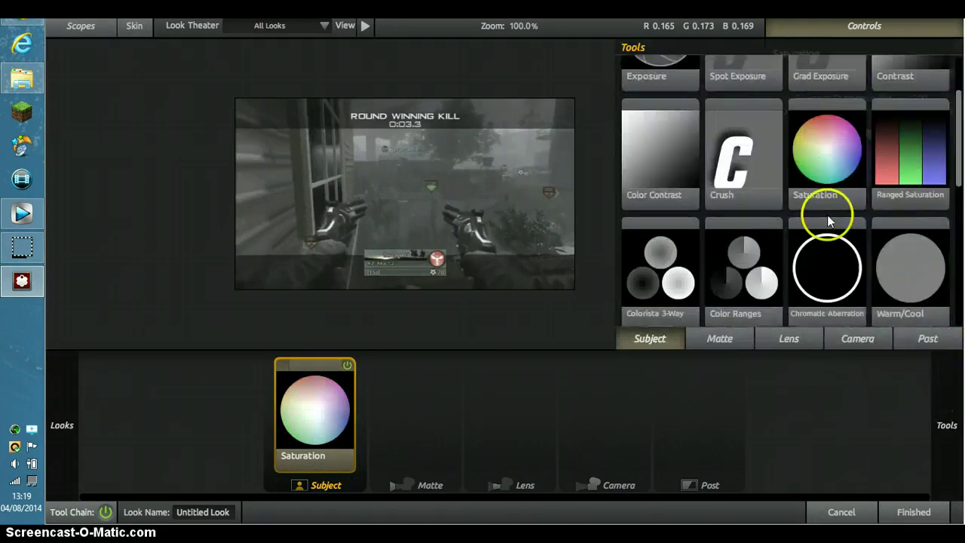
scroll(827, 215, down, 2)
drag(827, 272, 364, 444)
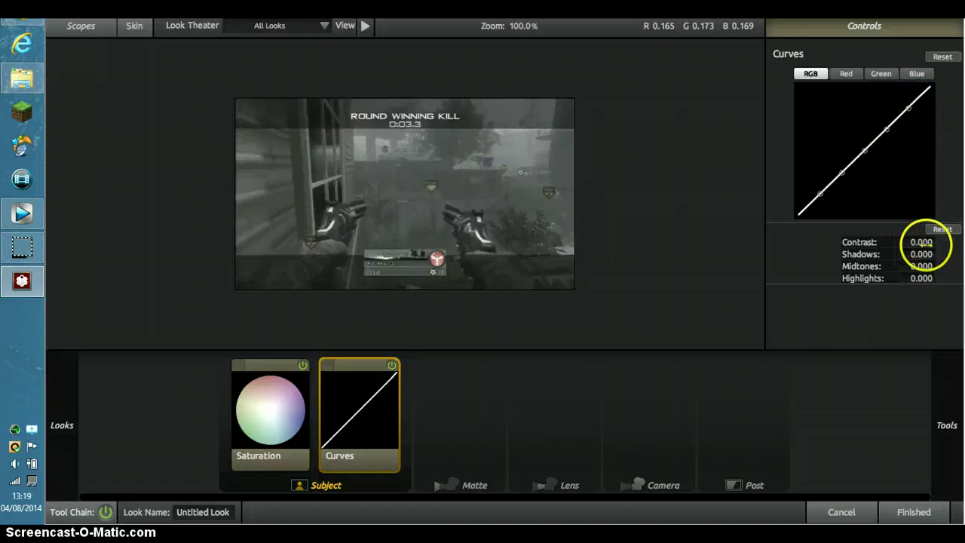
double_click(921, 242)
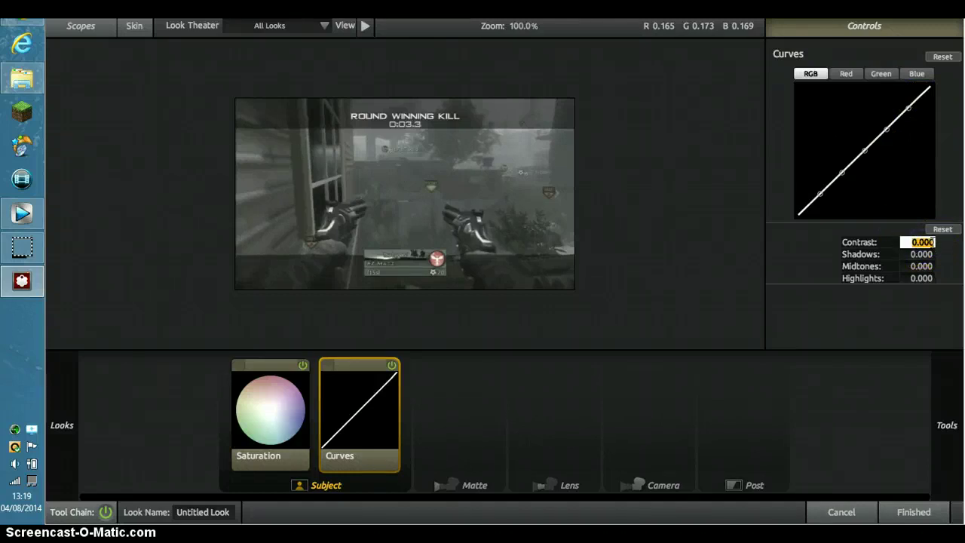
click(921, 242)
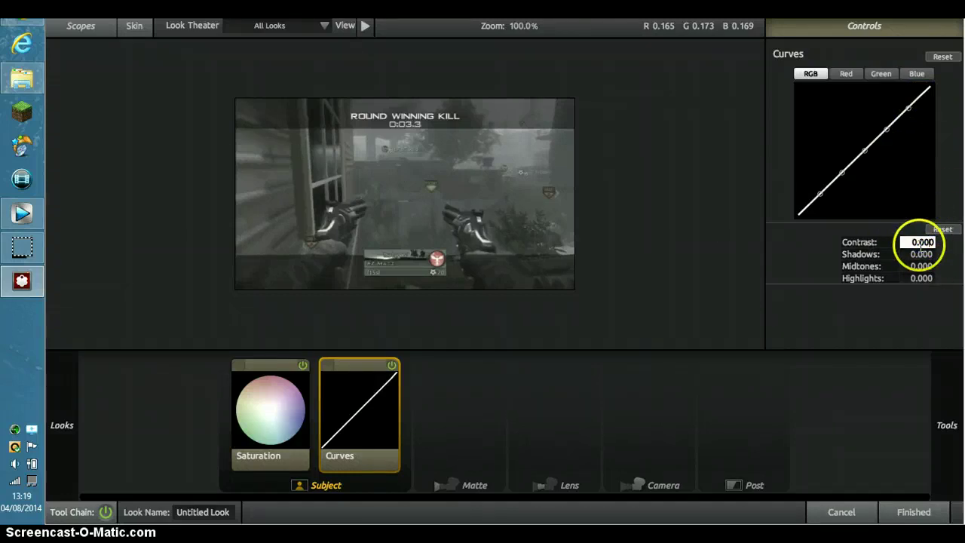
double_click(921, 242)
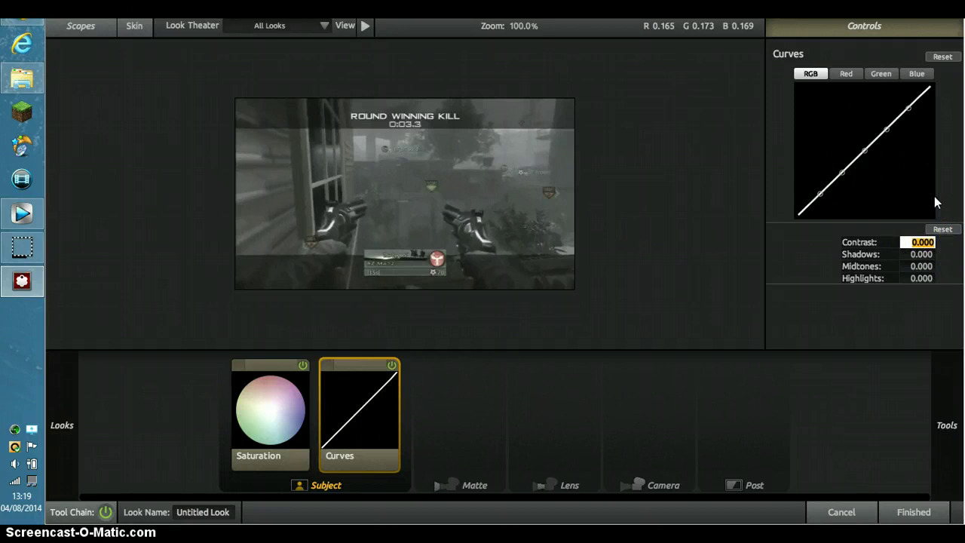
text(10)
click(903, 249)
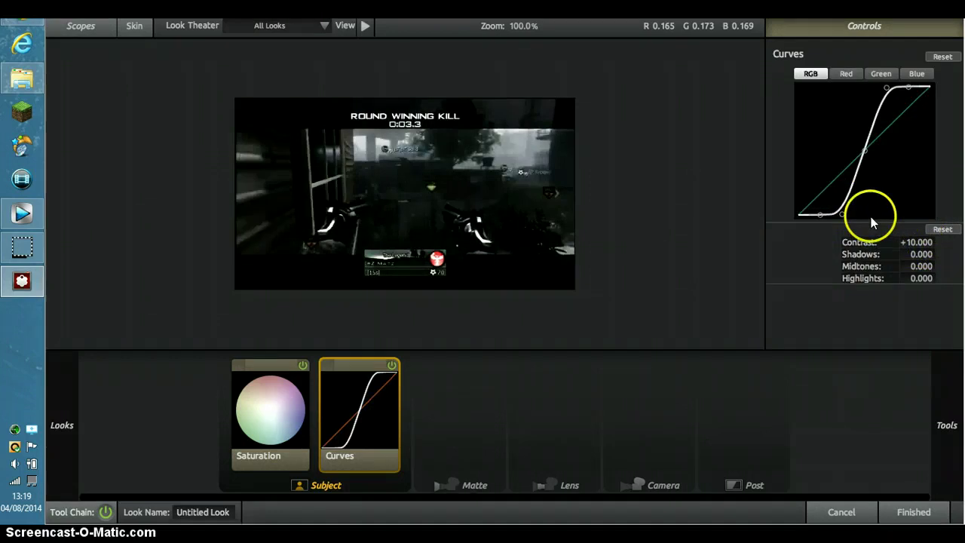
- Reshape the RGB curve into an S-curve for deeper shadows and highlights
mouse_move(822, 210)
mouse_down()
mouse_move(823, 220)
mouse_move(843, 195)
mouse_up()
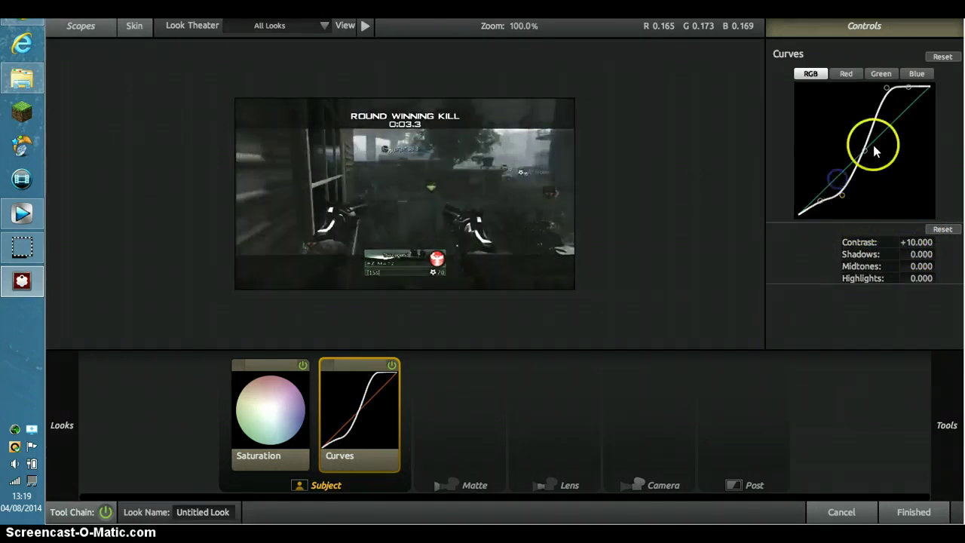
drag(886, 89, 884, 106)
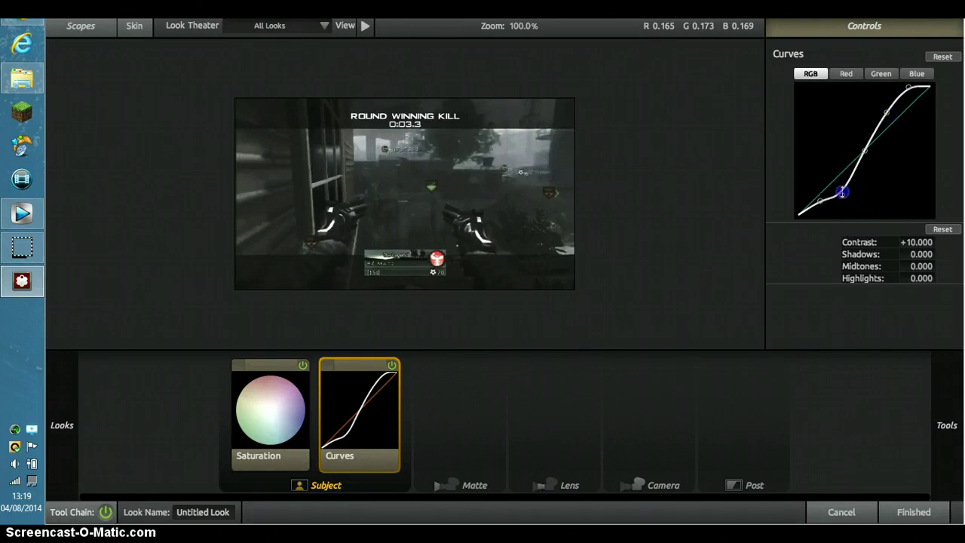
drag(845, 190, 848, 181)
click(822, 200)
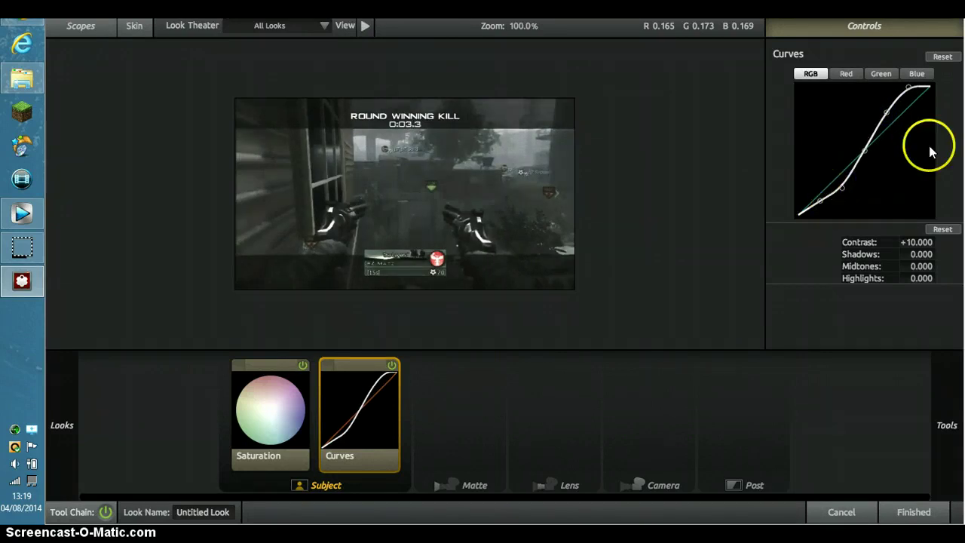
click(929, 240)
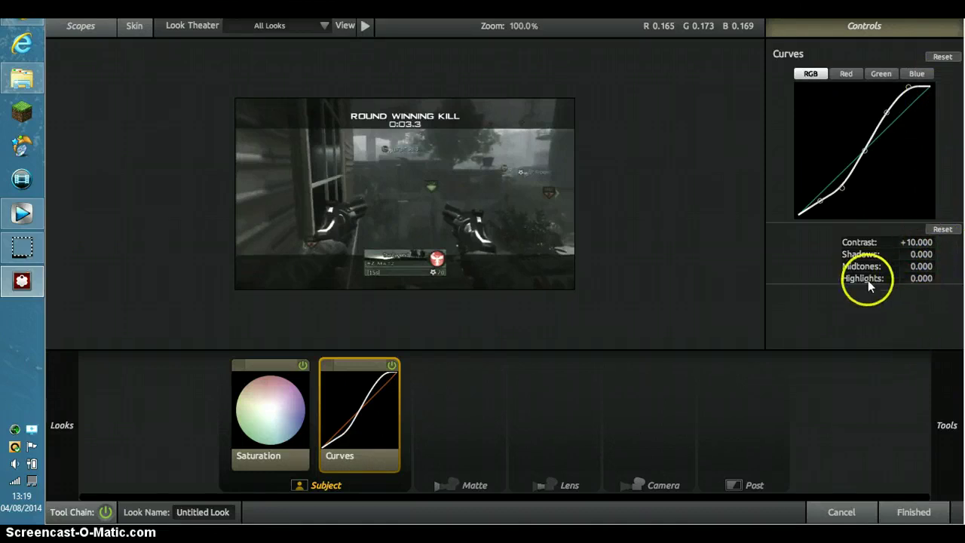
click(944, 393)
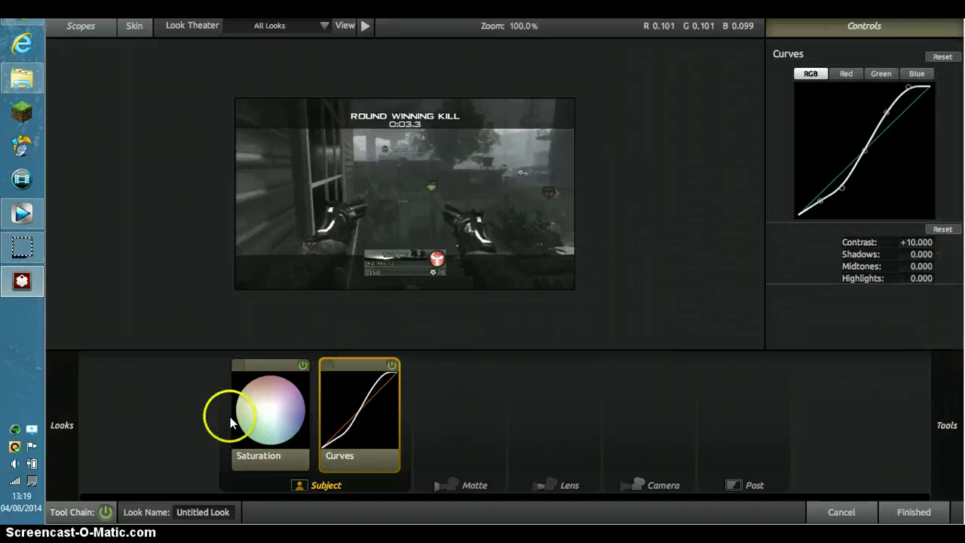
click(846, 73)
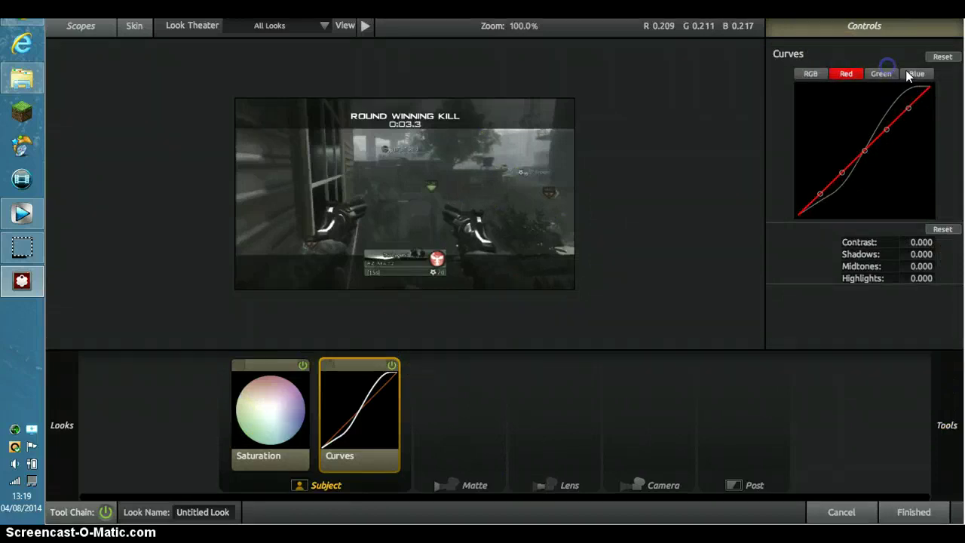
click(910, 74)
click(810, 74)
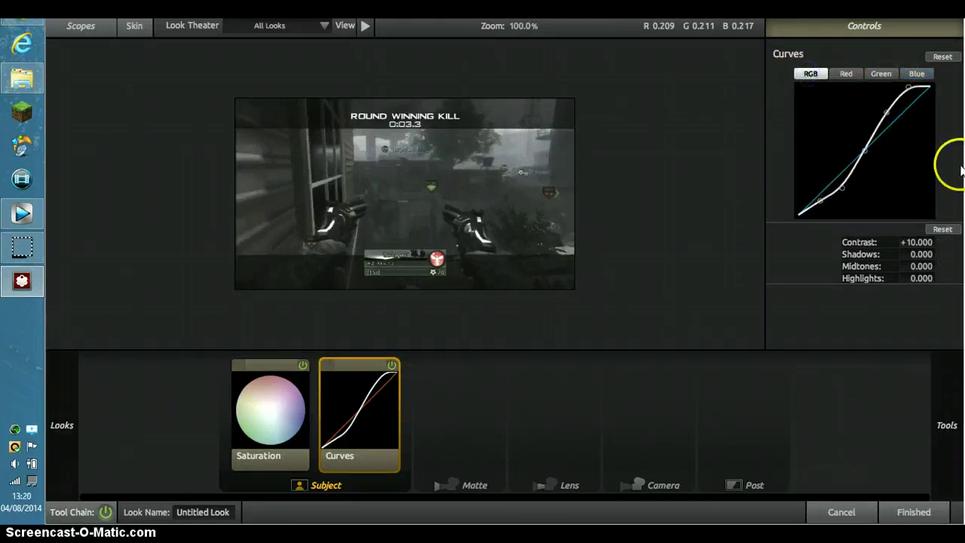
drag(843, 168, 843, 187)
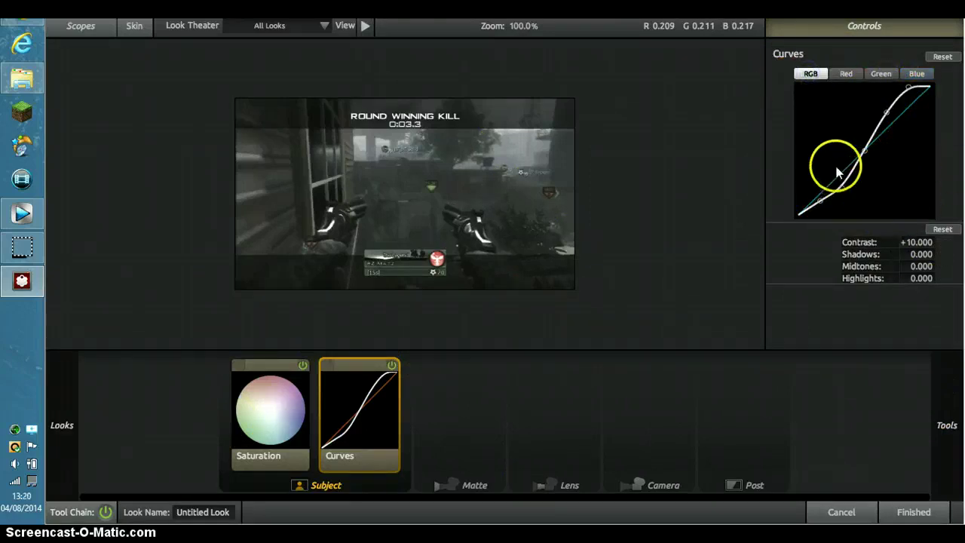
- Add a Pop tool with its amount set to +10
click(956, 427)
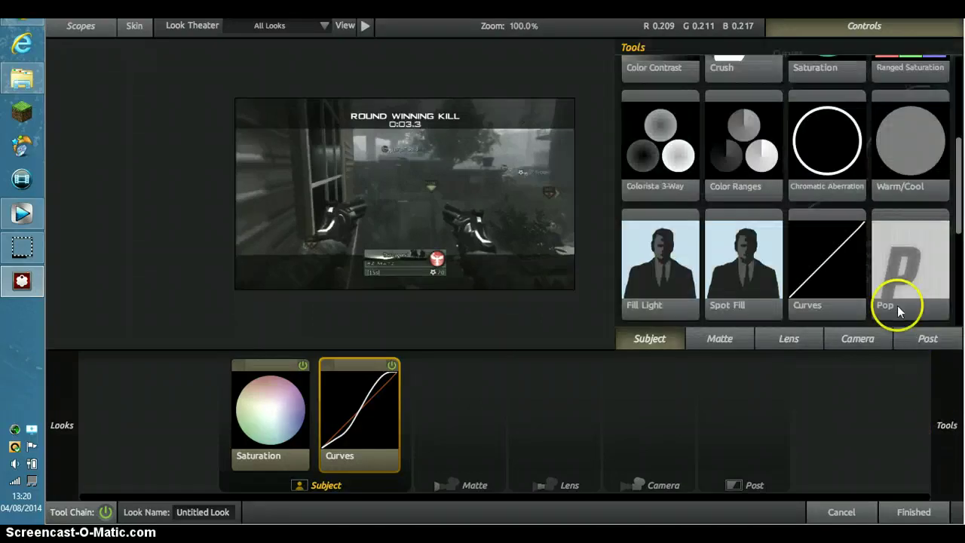
scroll(872, 222, down, 2)
mouse_move(898, 173)
mouse_down()
mouse_move(464, 428)
mouse_move(395, 395)
mouse_up()
drag(915, 86, 935, 85)
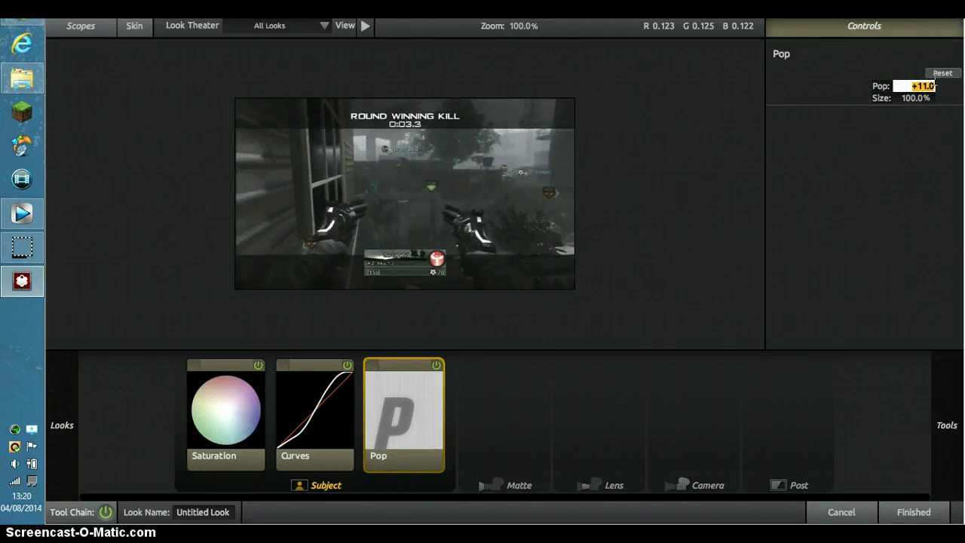
text(10)
key(Return)
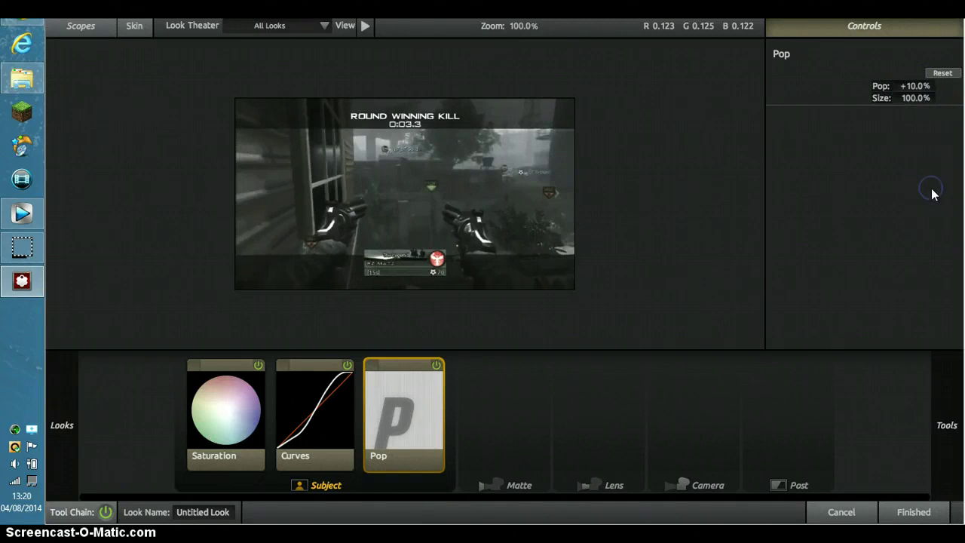
- Add a Lens-stage Vignette tinted toward white with strength 10%
click(947, 424)
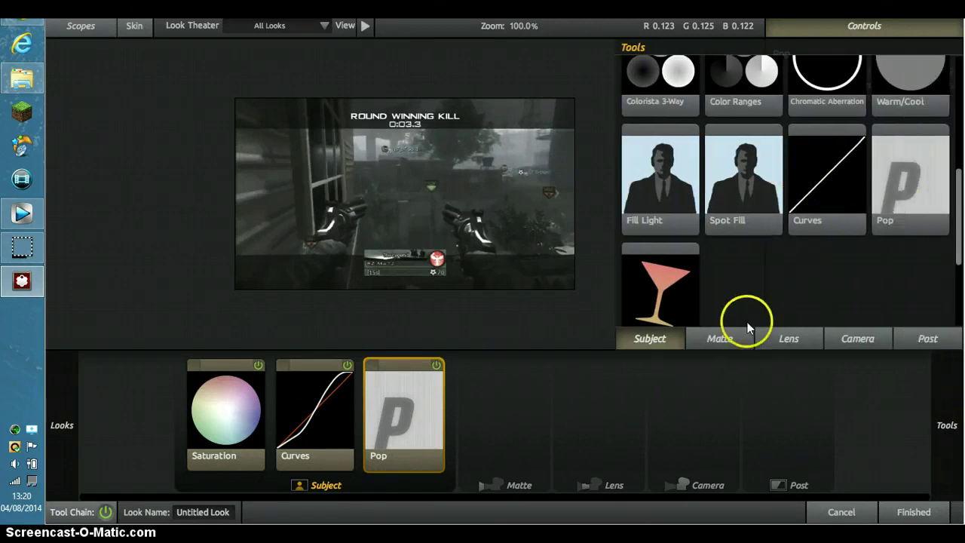
click(739, 334)
click(788, 337)
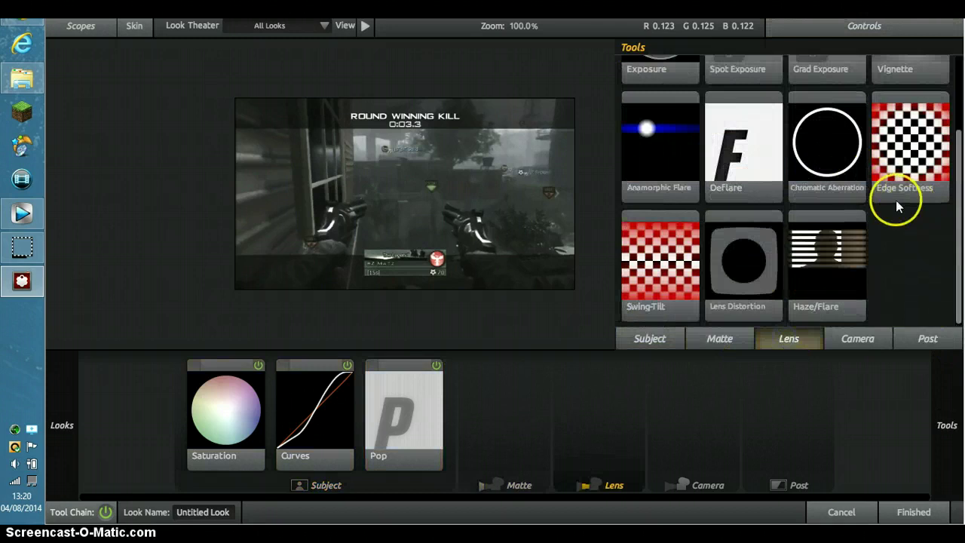
scroll(897, 196, up, 3)
scroll(879, 198, up, 1)
mouse_move(910, 117)
mouse_down()
mouse_move(657, 452)
mouse_move(641, 399)
mouse_up()
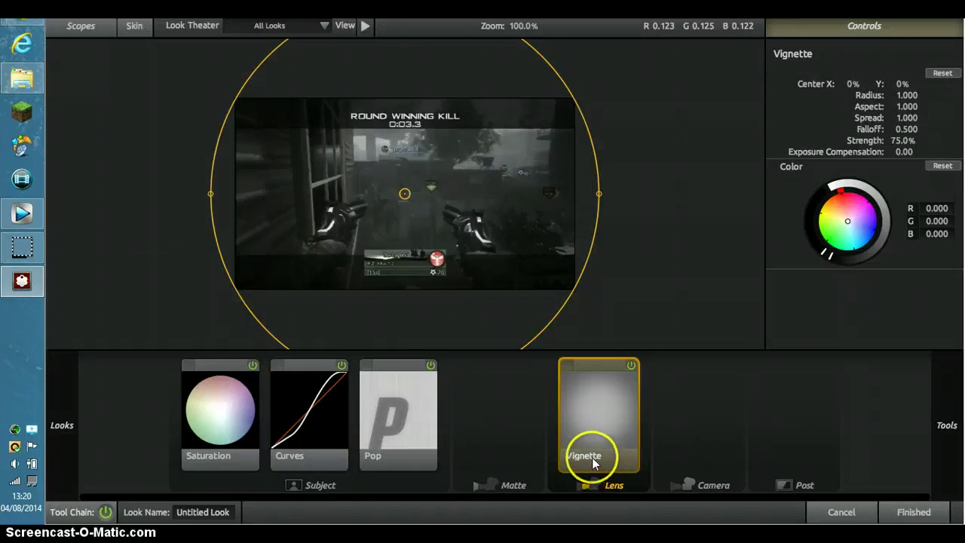
mouse_move(823, 251)
mouse_down()
mouse_move(813, 187)
mouse_move(825, 181)
mouse_up()
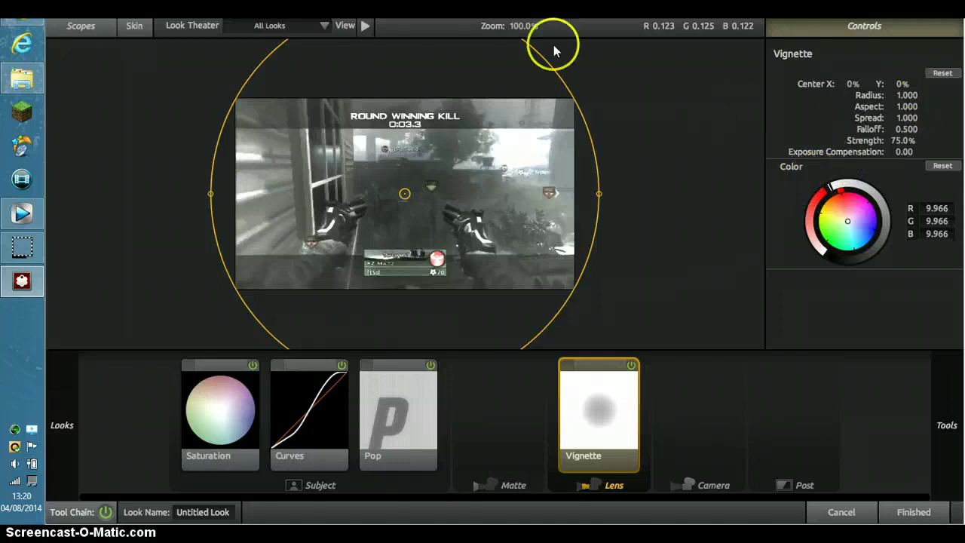
double_click(902, 141)
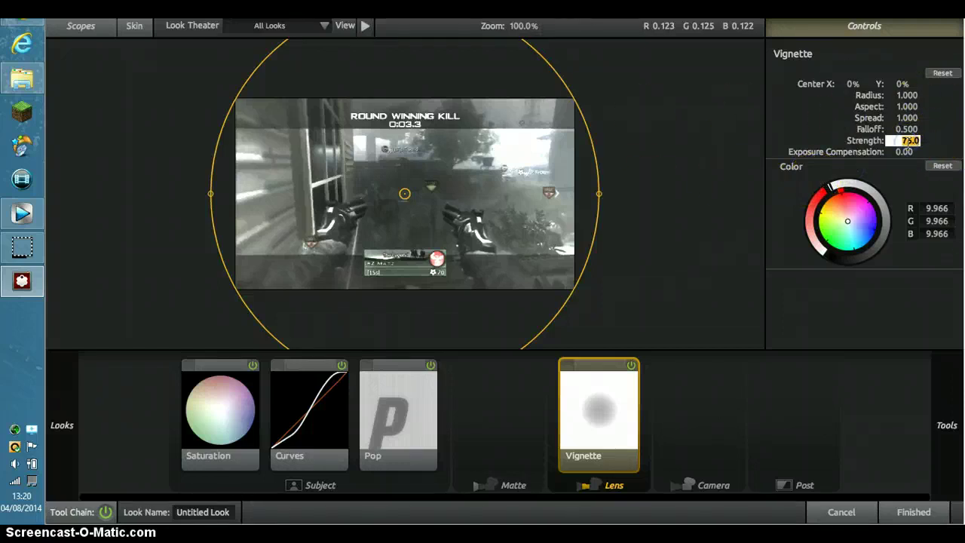
text(10)
key(Return)
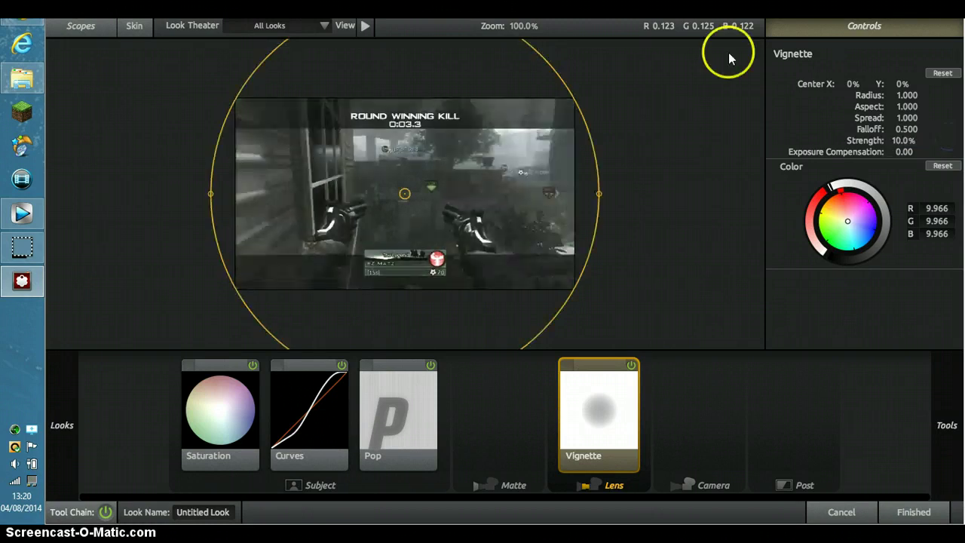
click(945, 425)
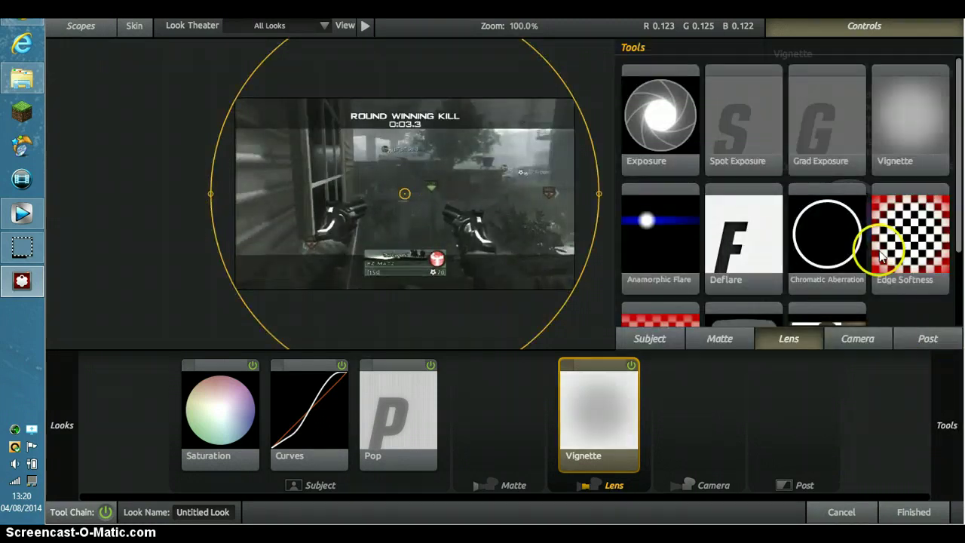
scroll(880, 256, down, 3)
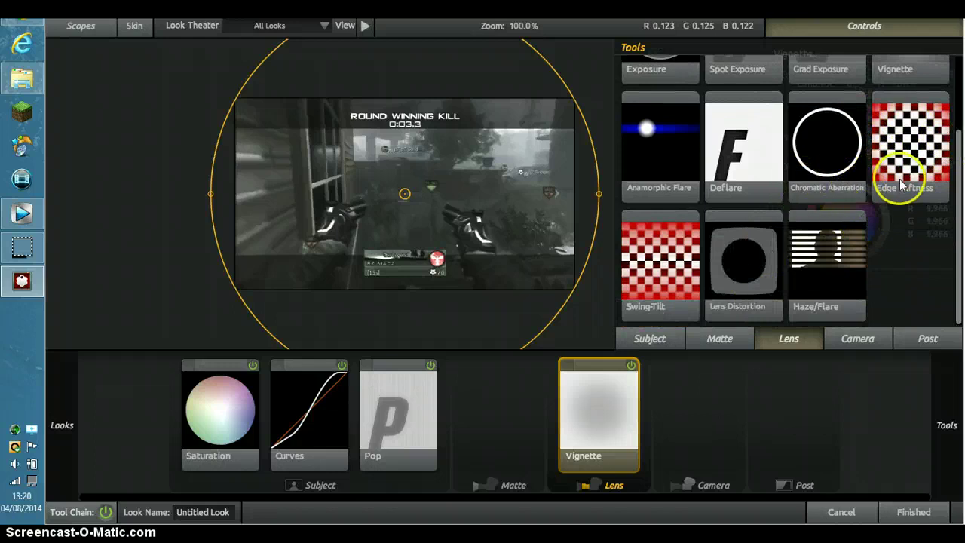
drag(910, 147, 722, 406)
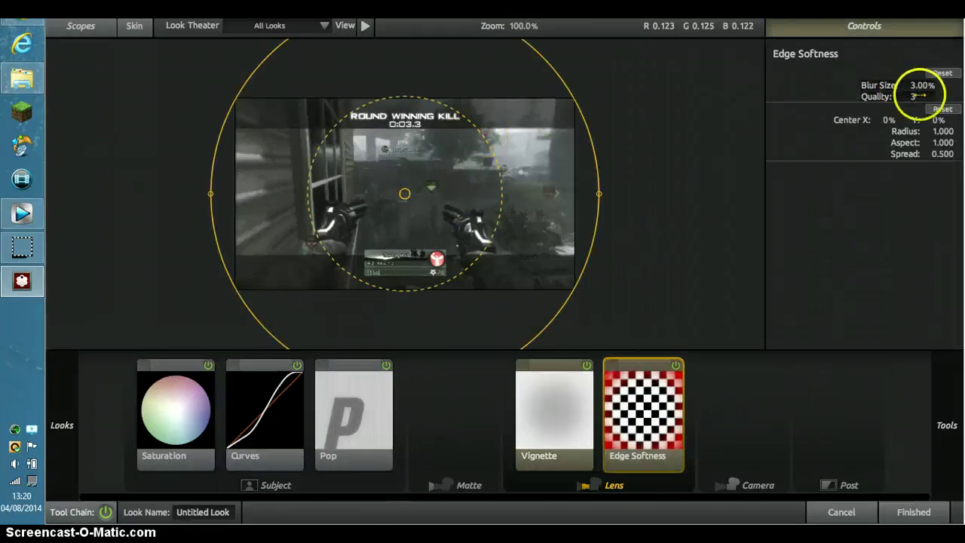
drag(913, 96, 932, 97)
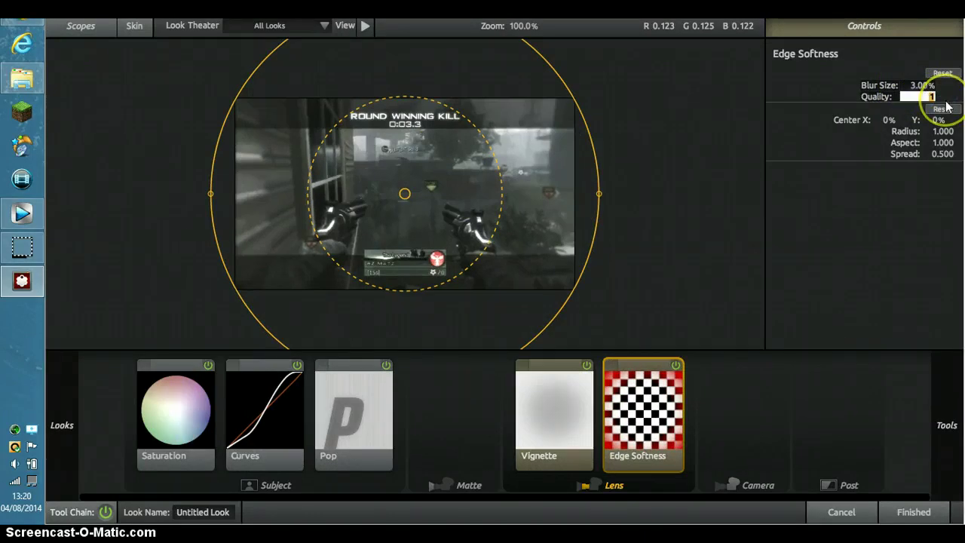
text(4)
click(938, 162)
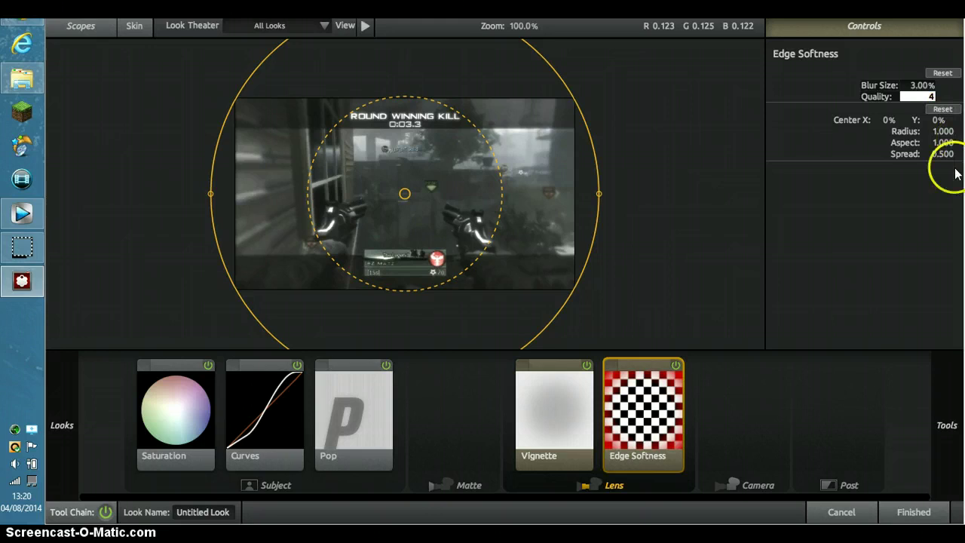
click(944, 95)
click(920, 85)
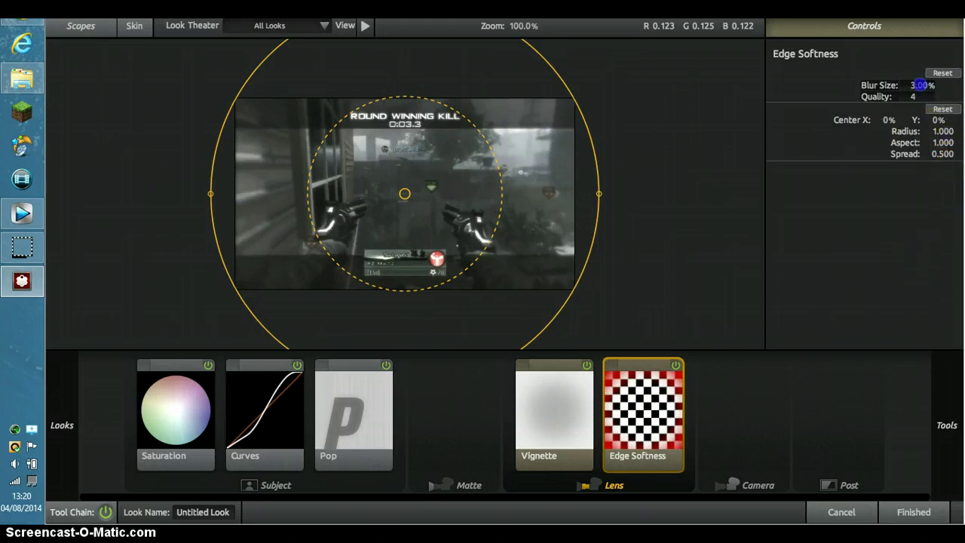
drag(914, 85, 882, 85)
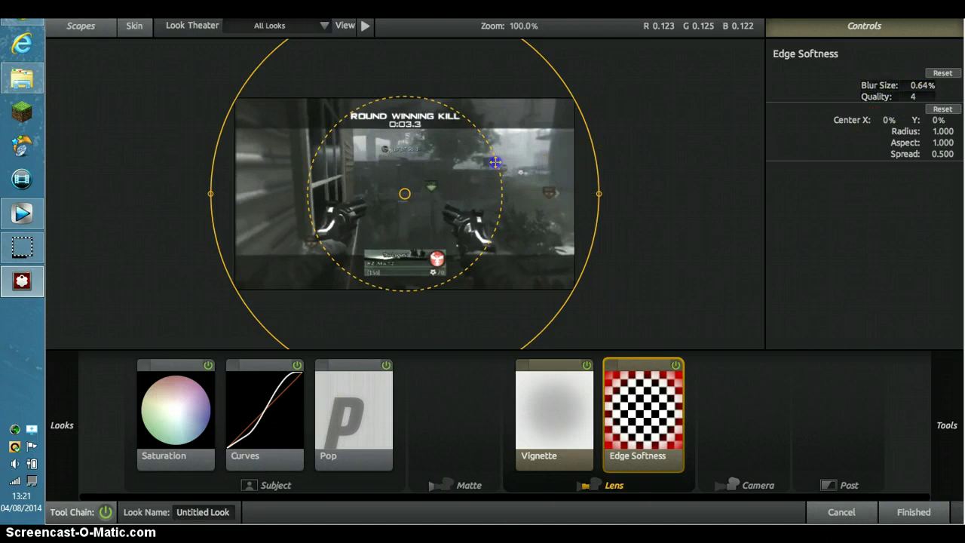
mouse_move(500, 162)
mouse_down()
mouse_move(629, 193)
mouse_move(754, 192)
mouse_up()
scroll(428, 215, down, 3)
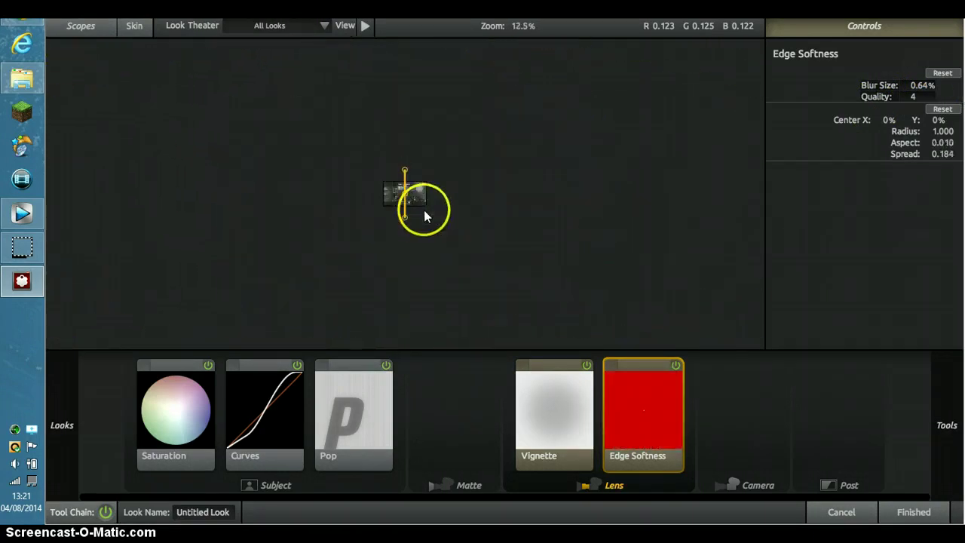
scroll(418, 203, up, 5)
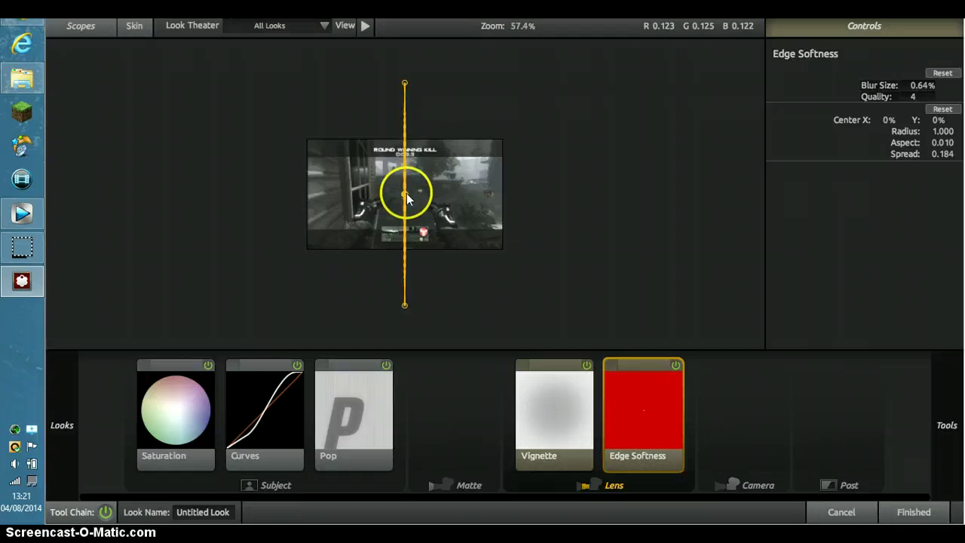
drag(407, 198, 405, 194)
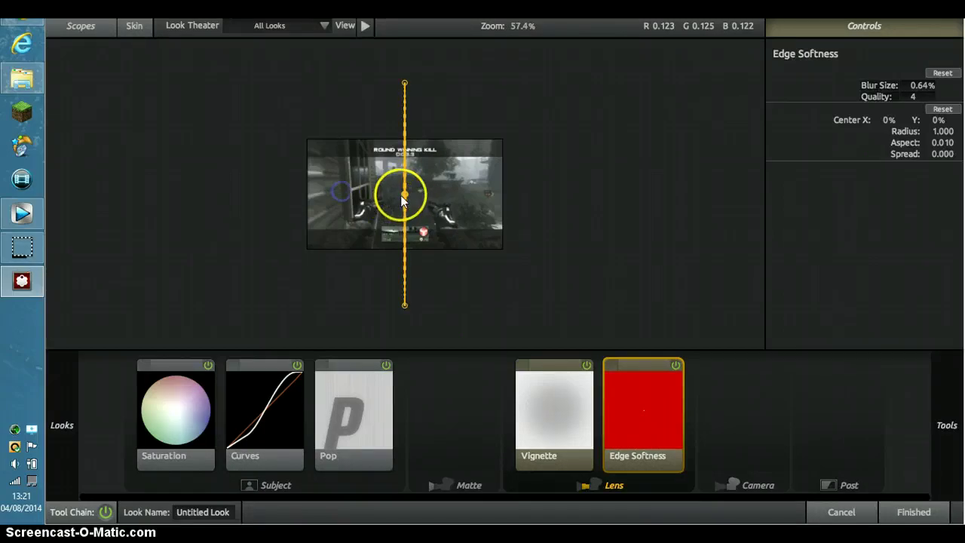
click(405, 94)
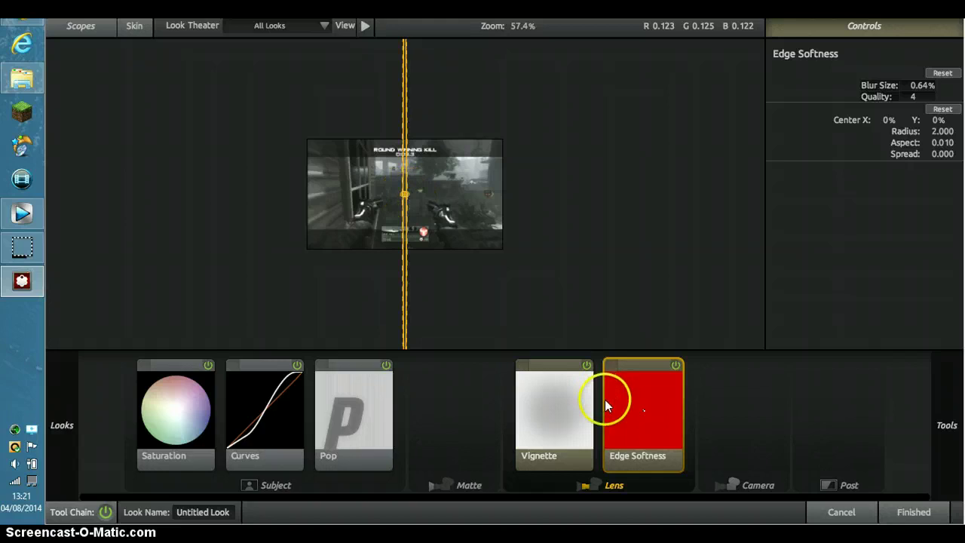
key(Delete)
- Add Edge Softness to the Lens stage with Quality set to 4
click(947, 424)
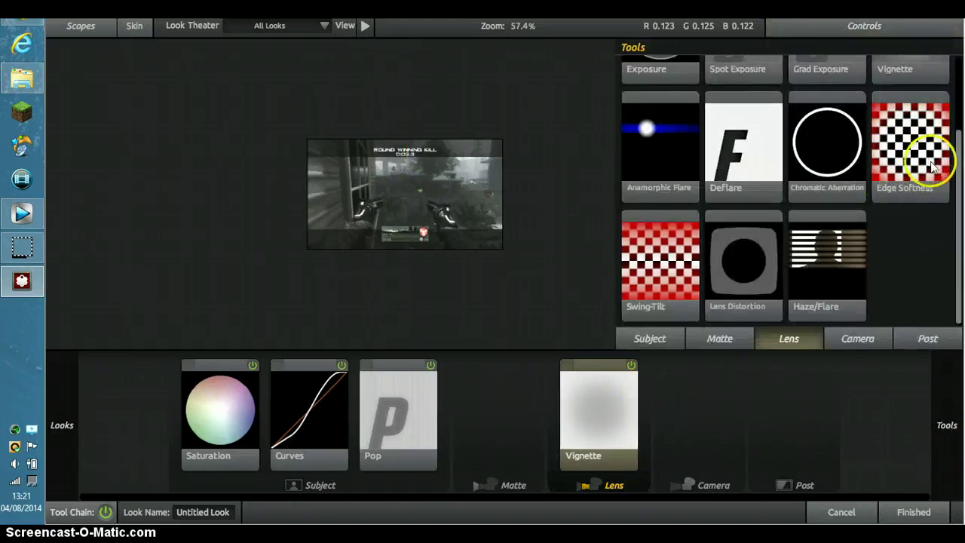
drag(910, 147, 611, 419)
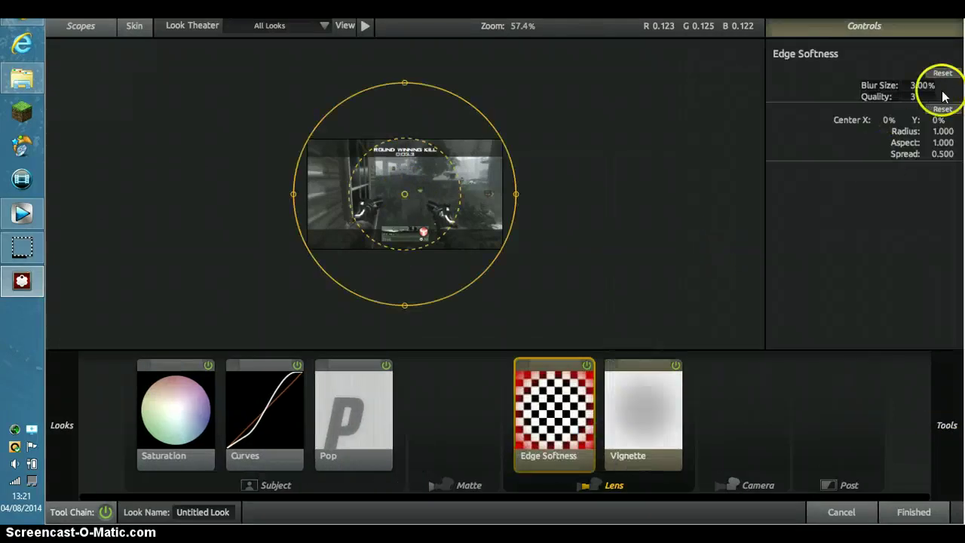
drag(914, 97, 927, 96)
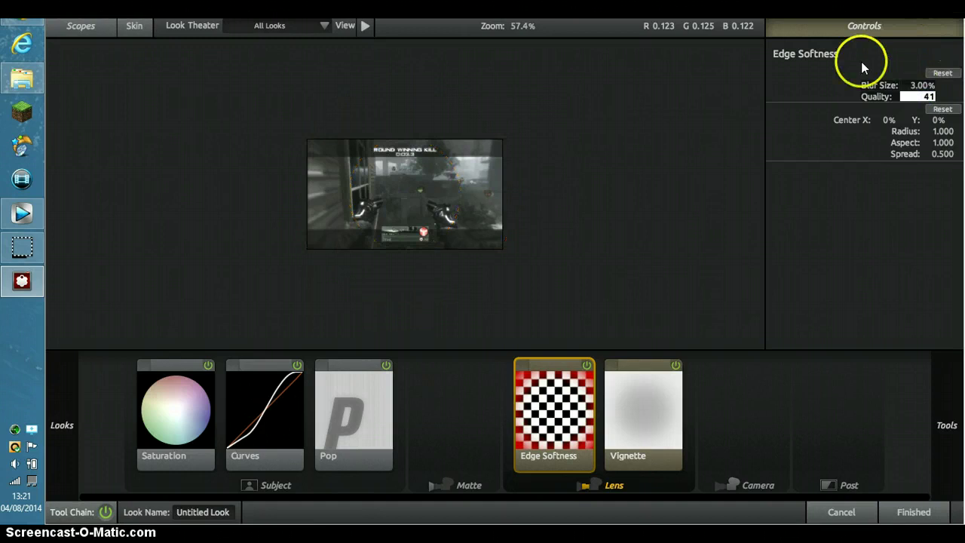
key(BackSpace)
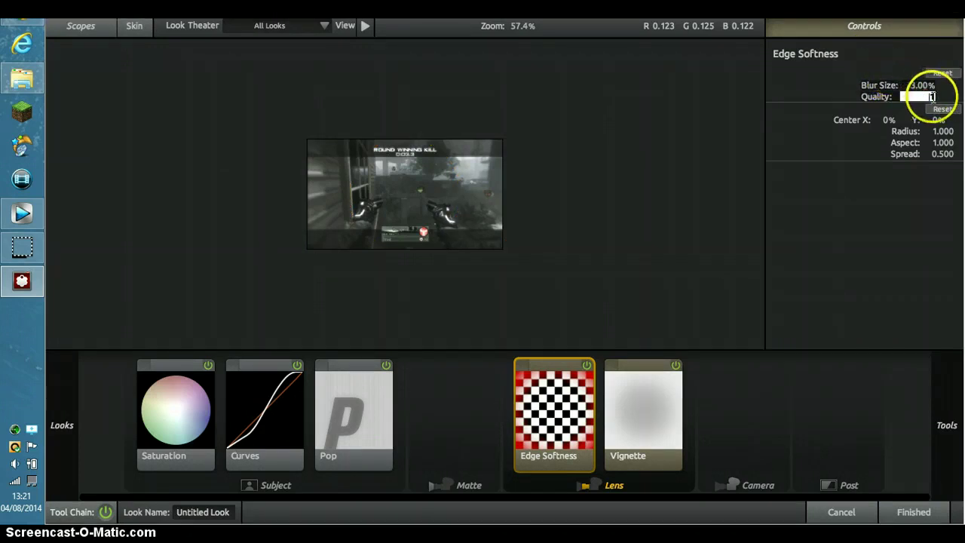
click(933, 98)
text(4)
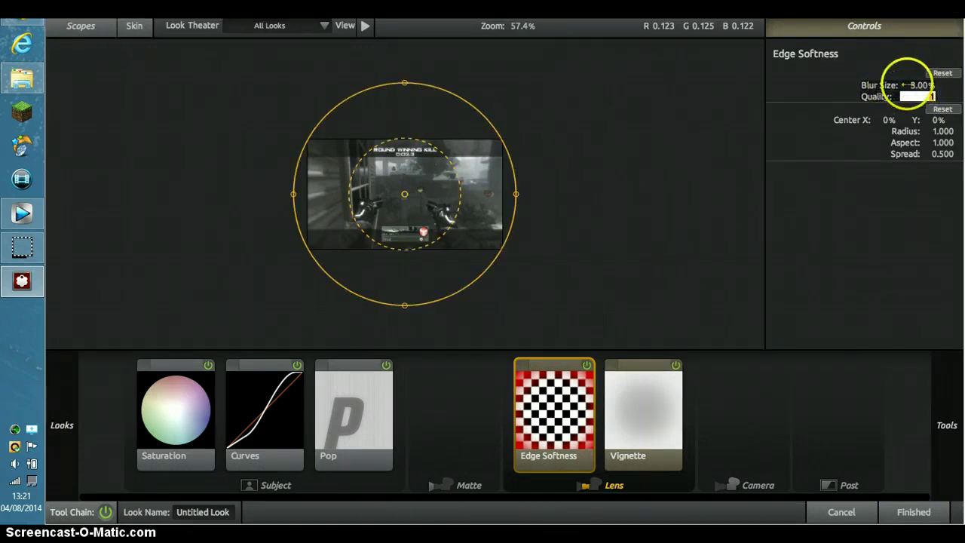
- Set blur size to 0.66% and stretch the soft-edge ellipse wide horizontally
double_click(923, 85)
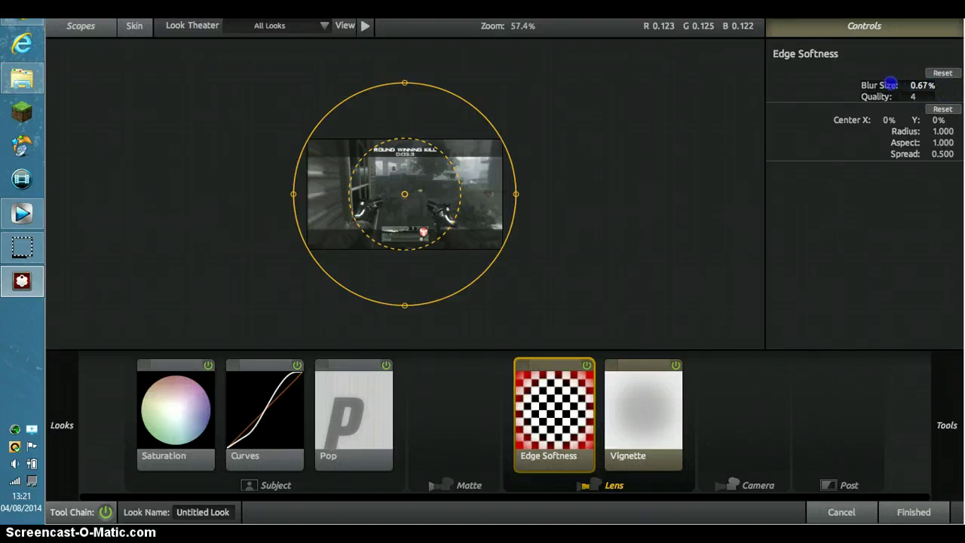
drag(515, 194, 961, 178)
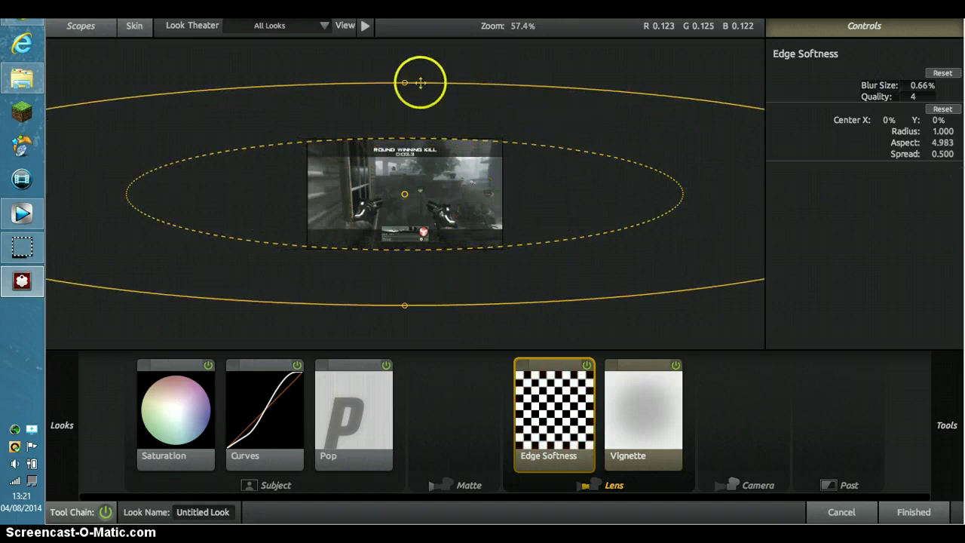
drag(422, 138, 427, 146)
scroll(463, 173, up, 5)
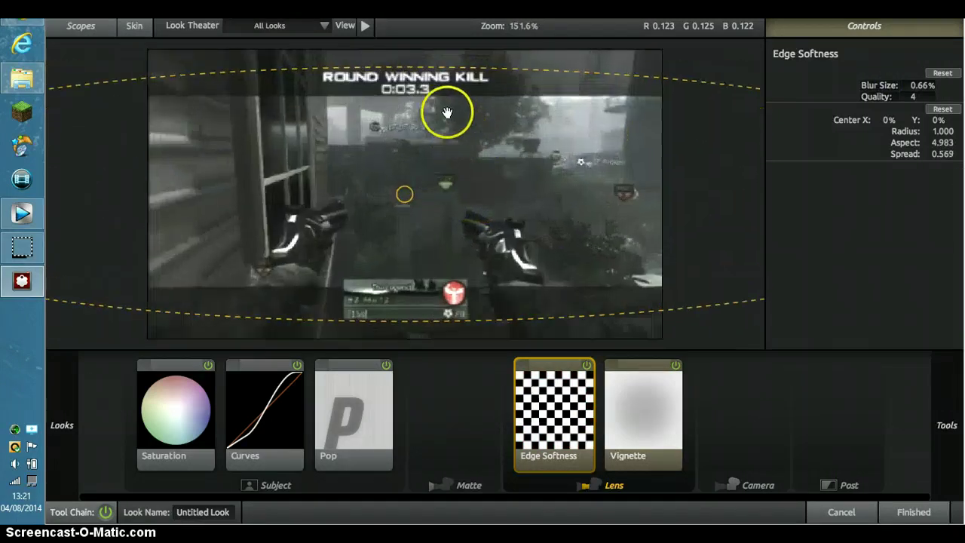
scroll(447, 113, down, 2)
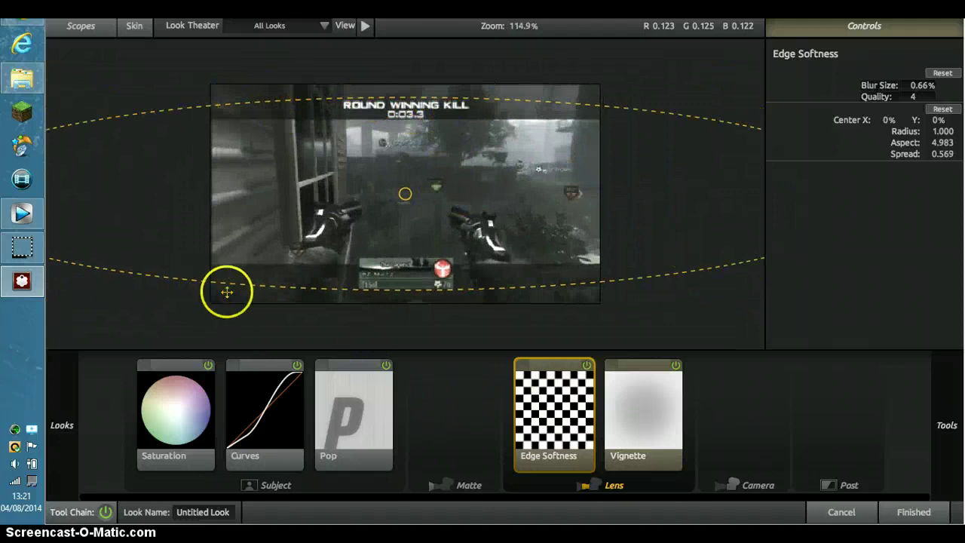
- Add Chromatic Aberration after Vignette with a slight Red/Cyan fringe offset
click(946, 419)
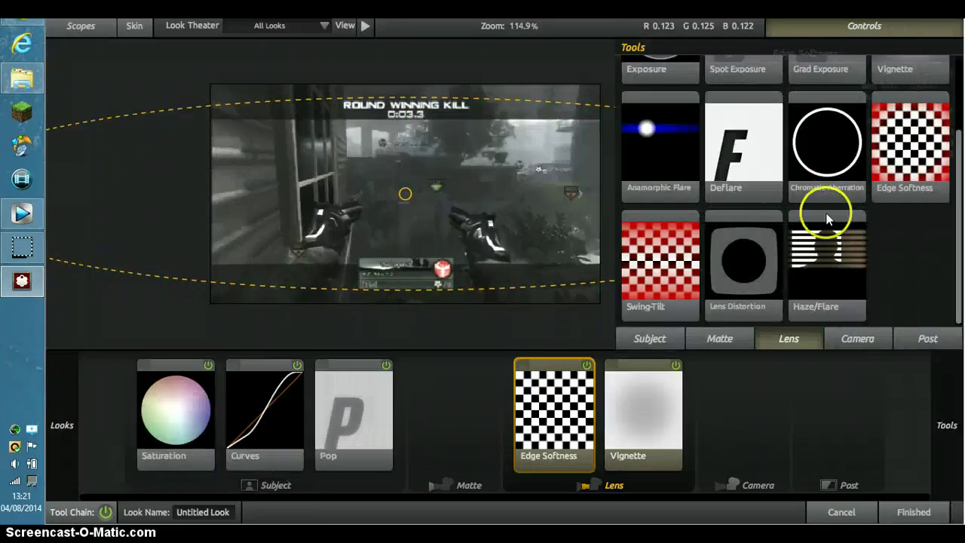
scroll(864, 253, up, 2)
scroll(862, 242, down, 2)
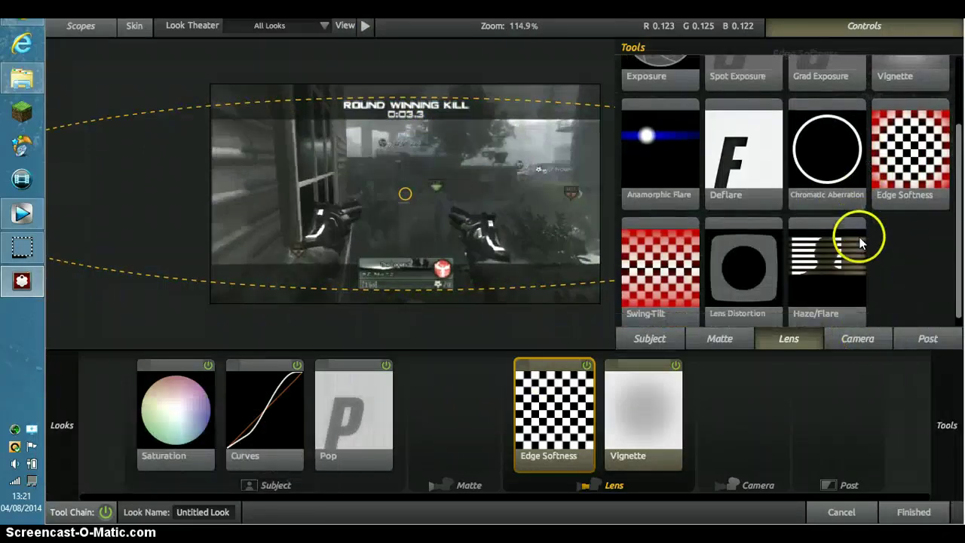
scroll(862, 243, down, 1)
mouse_move(827, 143)
mouse_down()
mouse_move(736, 417)
mouse_move(946, 249)
mouse_move(735, 411)
mouse_up()
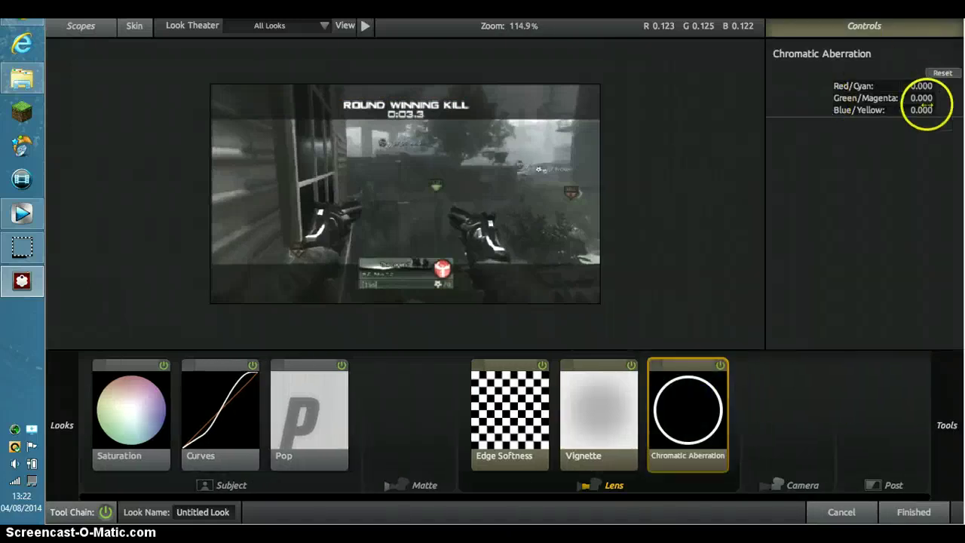
mouse_move(922, 86)
mouse_down()
mouse_move(961, 77)
mouse_move(896, 87)
mouse_up()
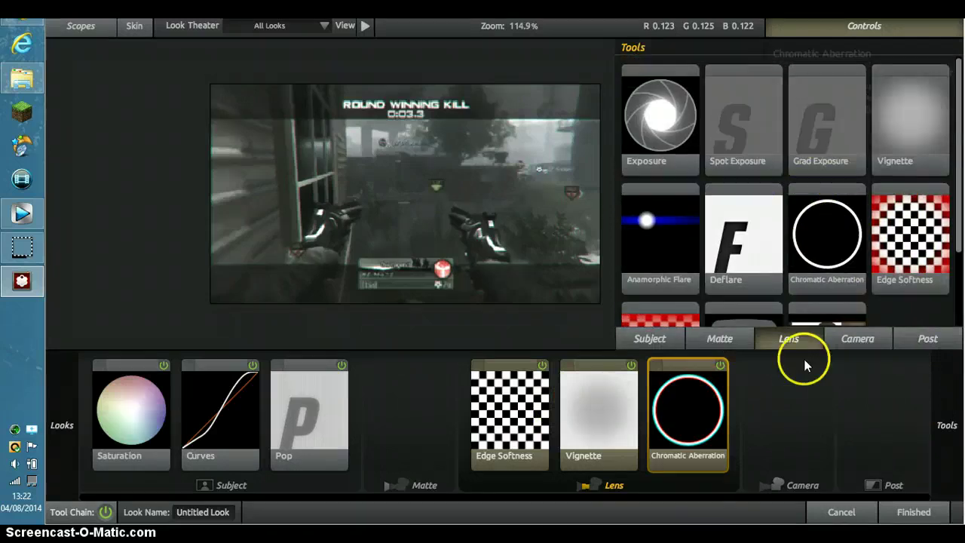
- Add a Matte-stage Diffusion tool, tint its glow blue, and raise size to 35.27%
click(719, 338)
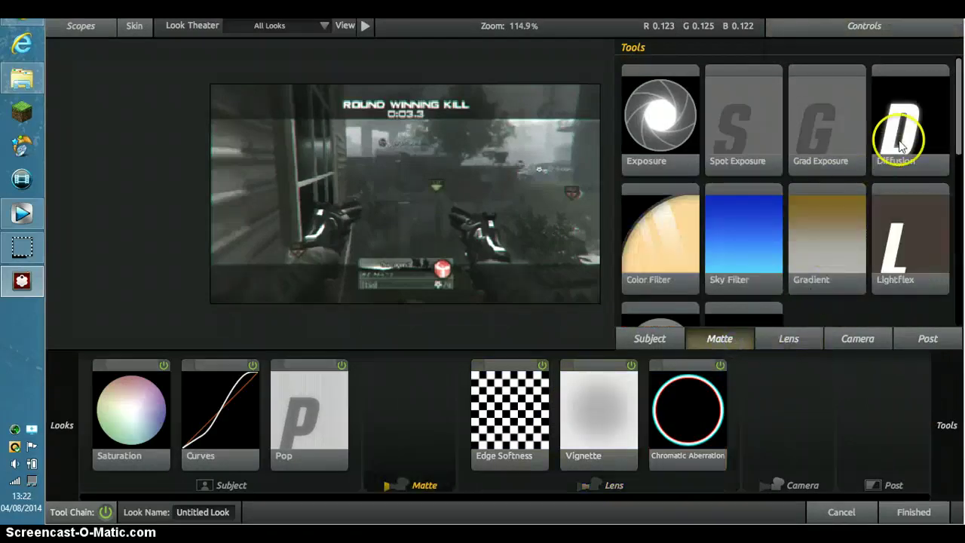
drag(910, 121, 422, 411)
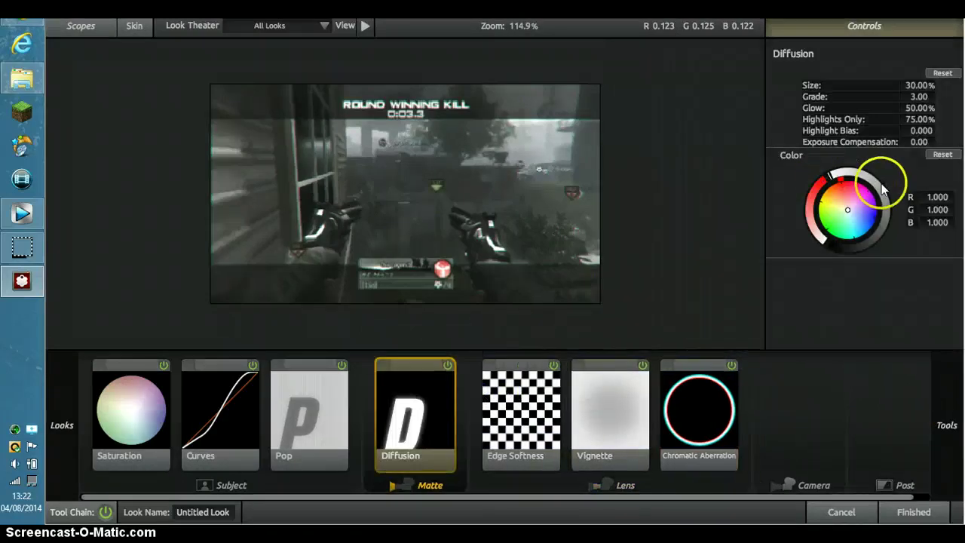
click(829, 193)
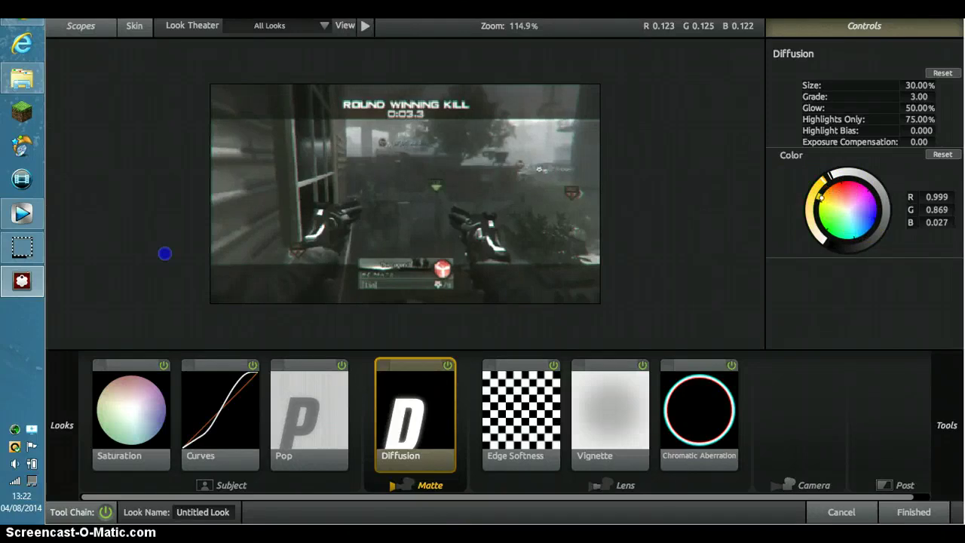
click(866, 229)
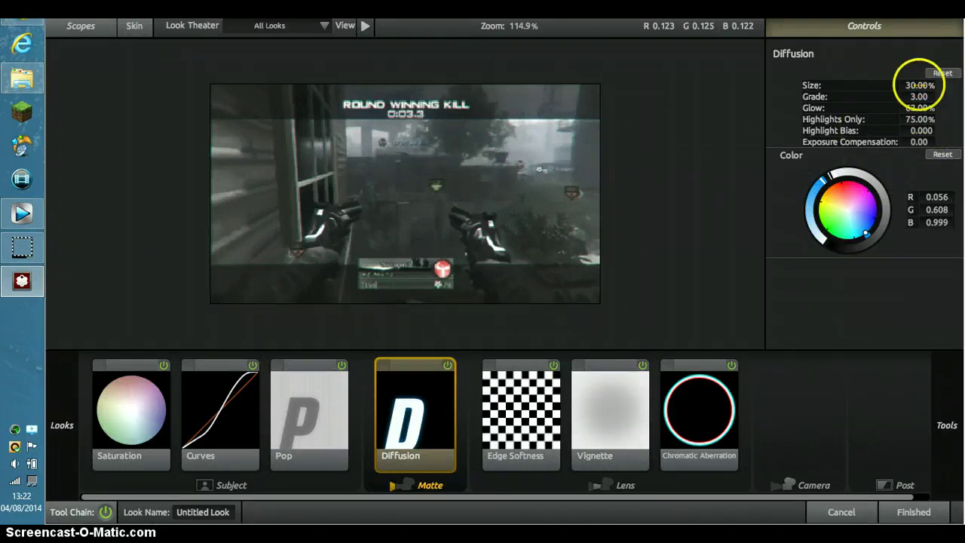
drag(919, 85, 925, 85)
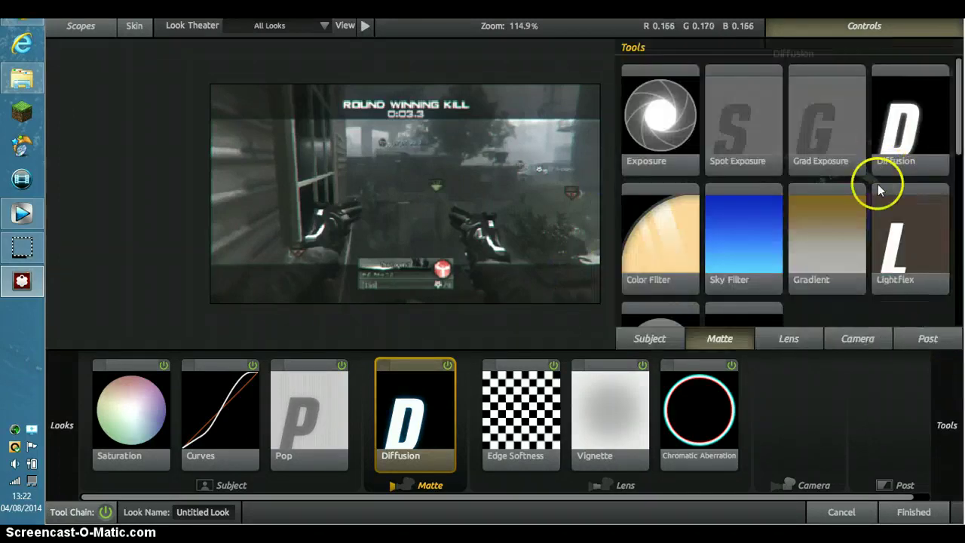
- Add a second Vignette at the chain's end, brighten its colour and resize its radius
click(802, 338)
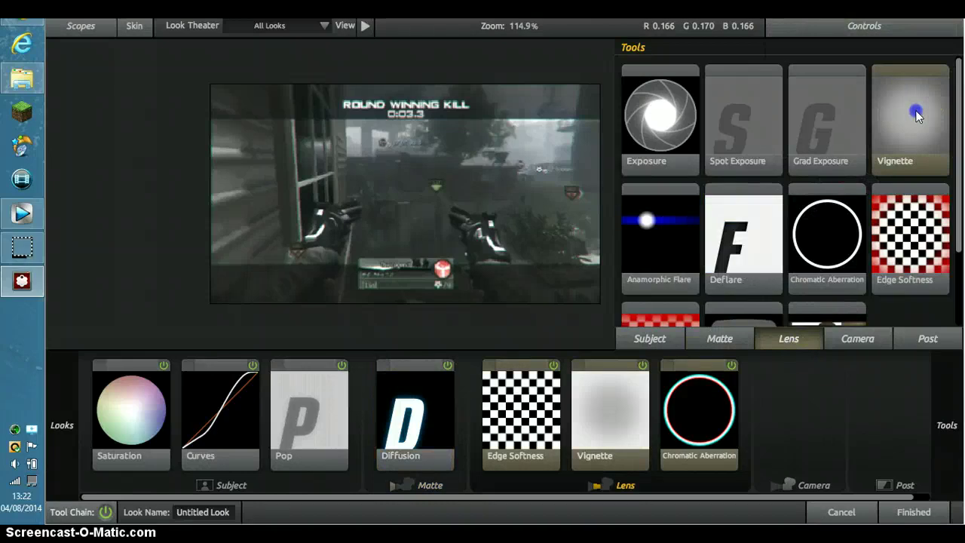
mouse_move(910, 117)
mouse_down()
mouse_move(795, 349)
mouse_move(779, 411)
mouse_up()
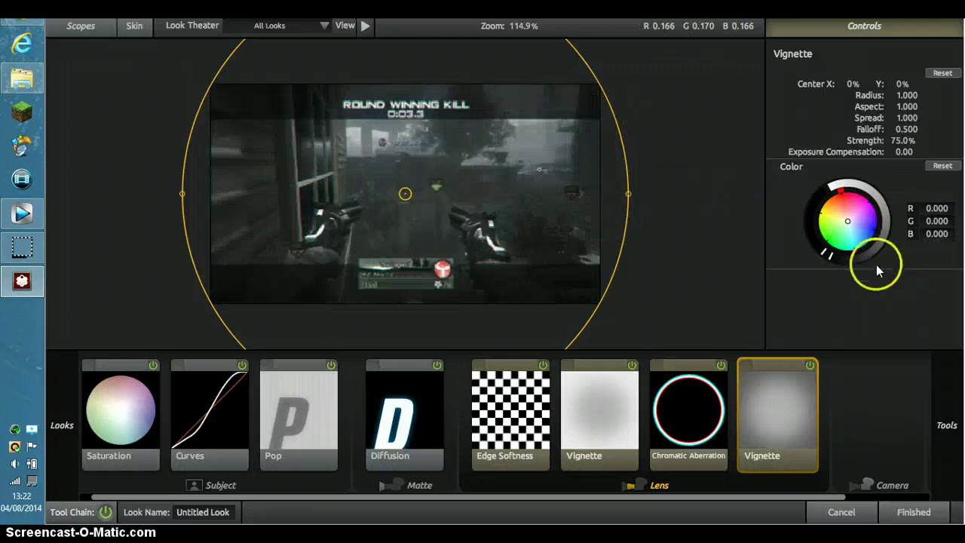
mouse_move(843, 187)
mouse_down()
mouse_move(829, 248)
mouse_move(840, 186)
mouse_move(775, 175)
mouse_move(631, 120)
mouse_up()
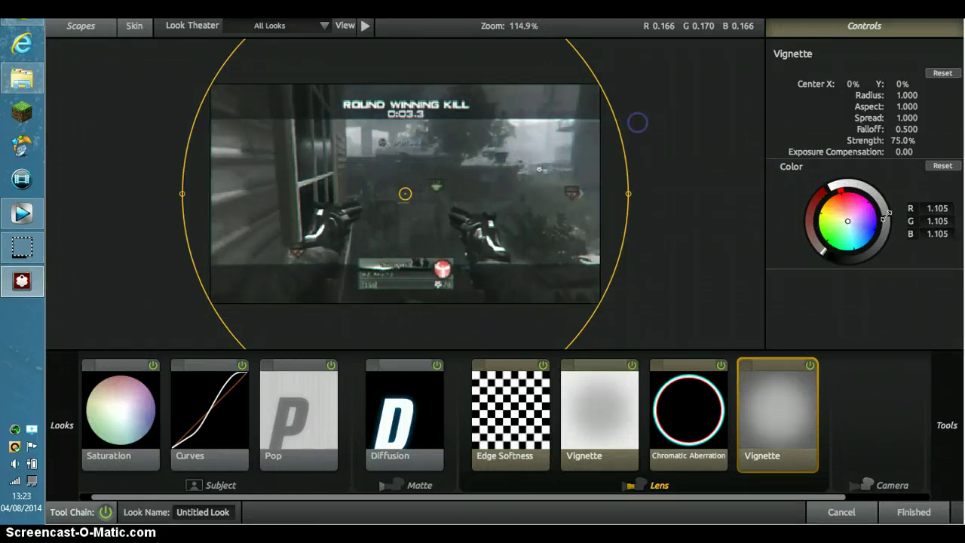
scroll(619, 154, down, 3)
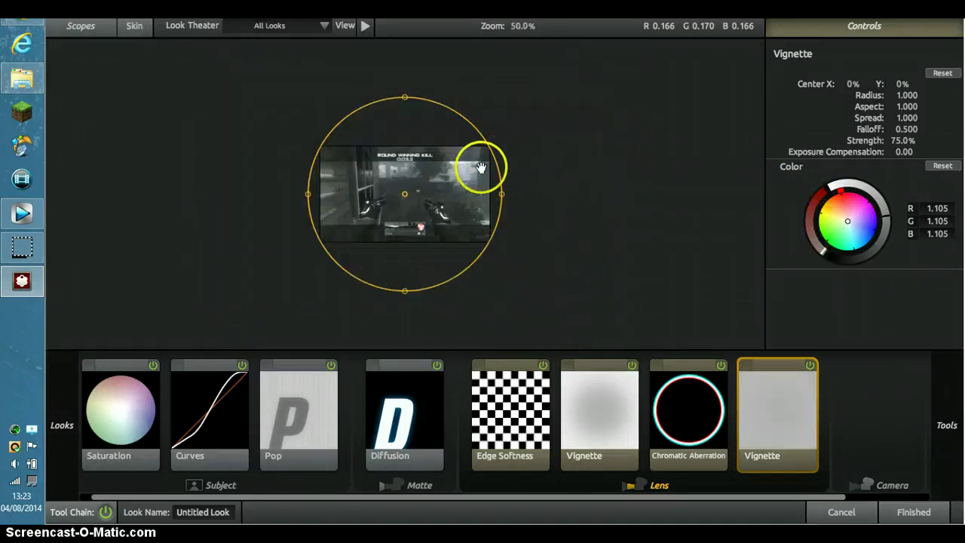
drag(511, 140, 522, 134)
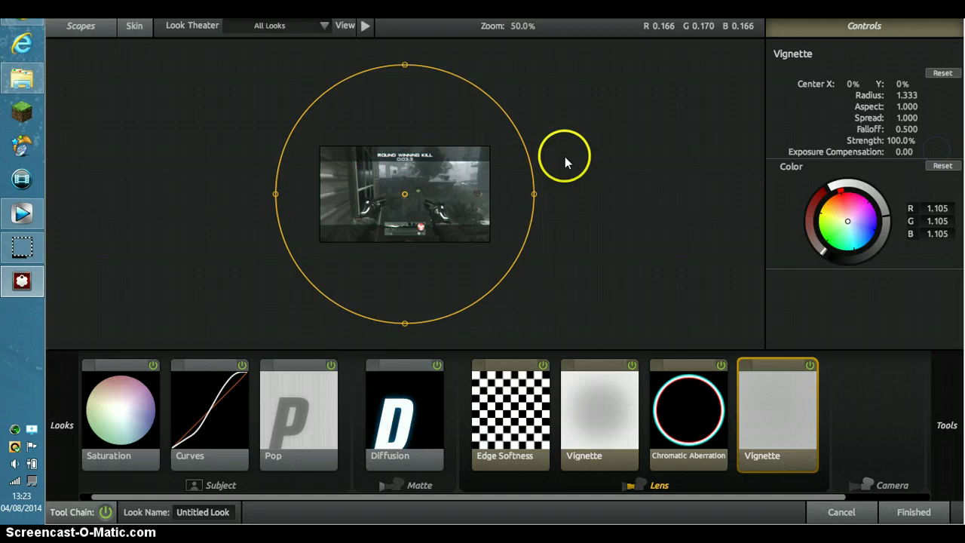
scroll(562, 154, up, 1)
mouse_move(640, 90)
mouse_down()
mouse_move(553, 190)
mouse_move(639, 124)
mouse_up()
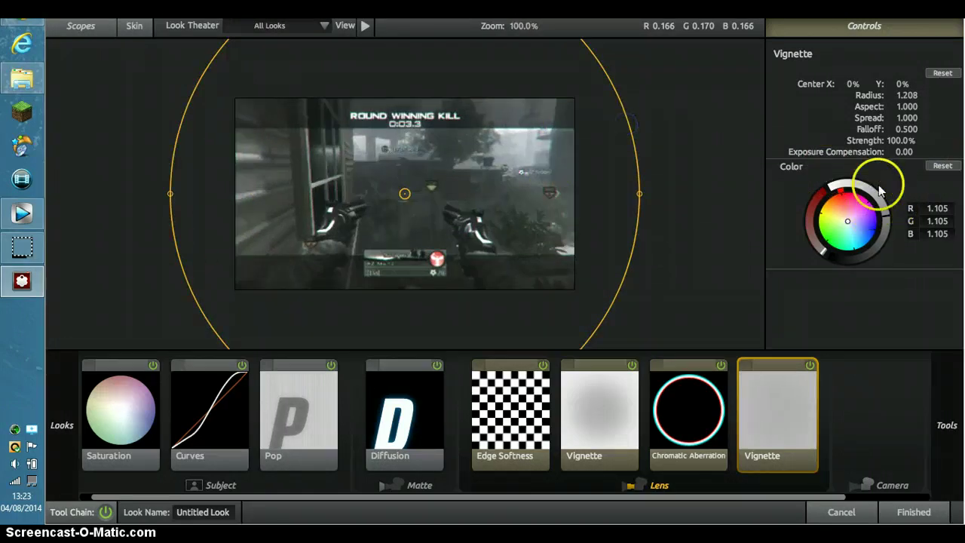
- Settle the second vignette on a faint pale-blue tint and radius 0.965
drag(880, 190, 890, 232)
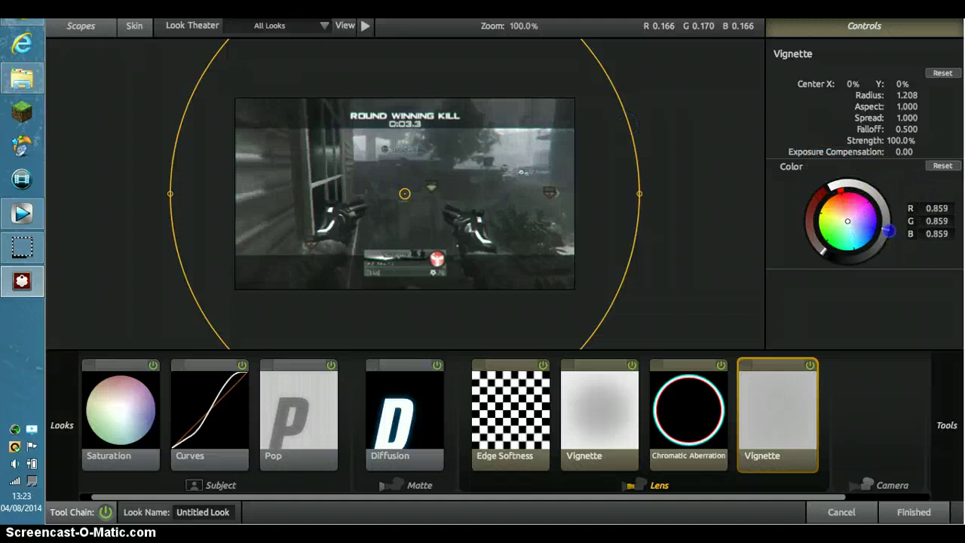
drag(886, 235, 874, 200)
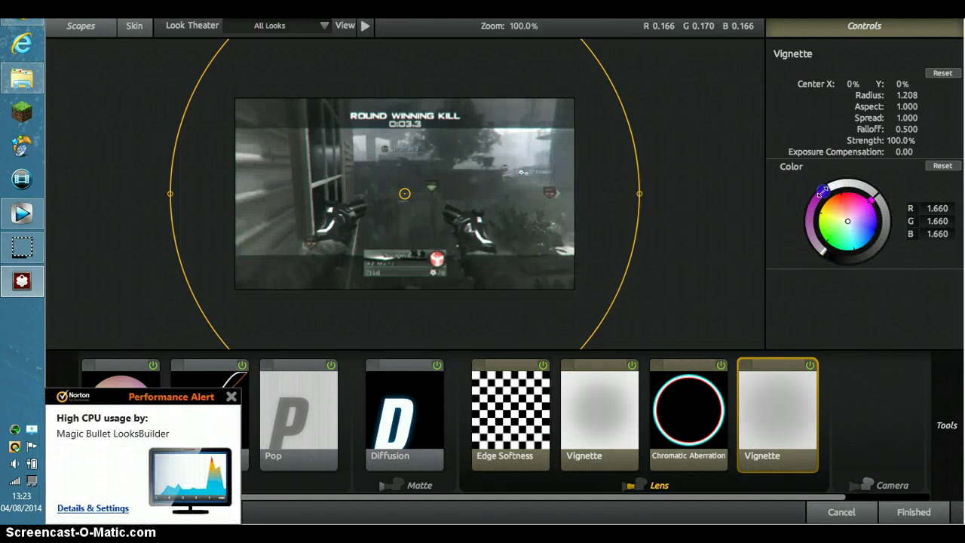
click(821, 193)
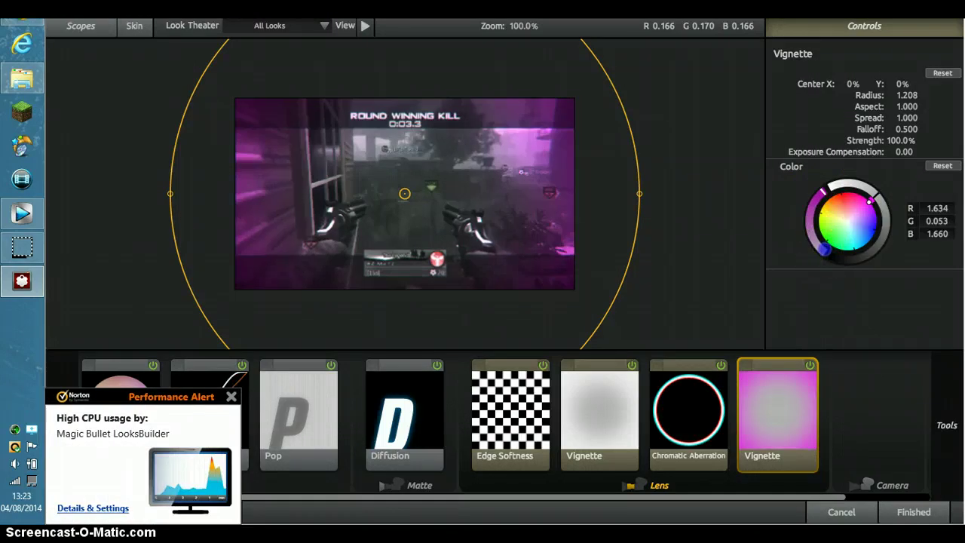
click(848, 219)
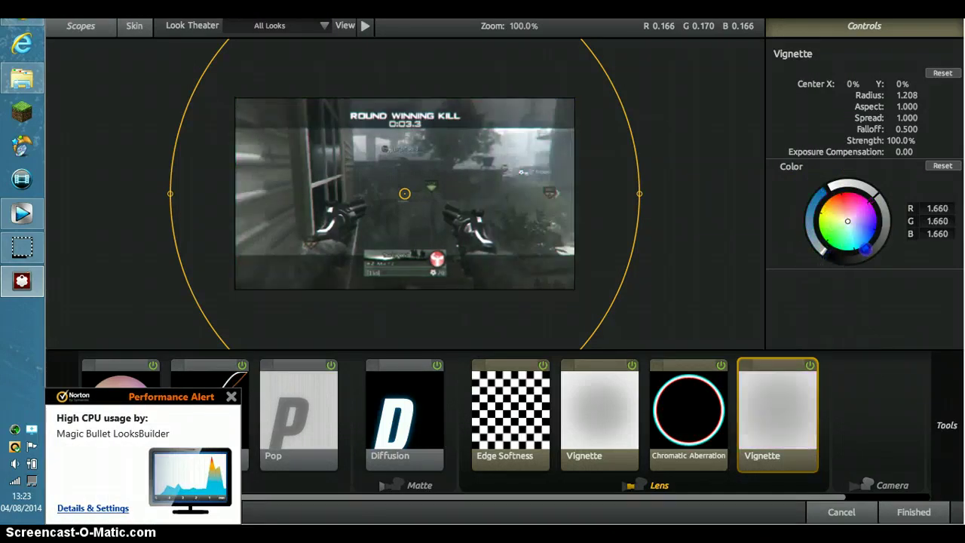
drag(844, 226, 829, 232)
click(816, 240)
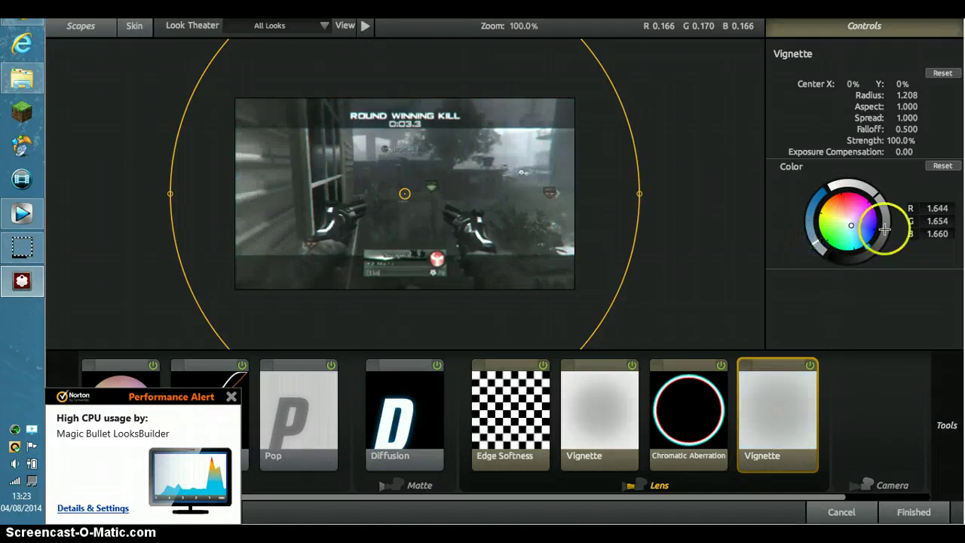
click(814, 220)
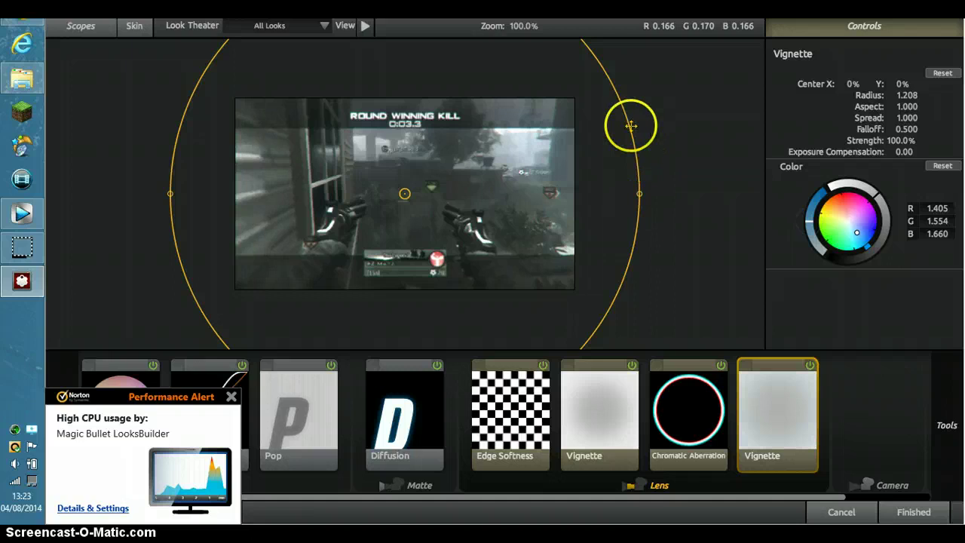
drag(630, 125, 579, 123)
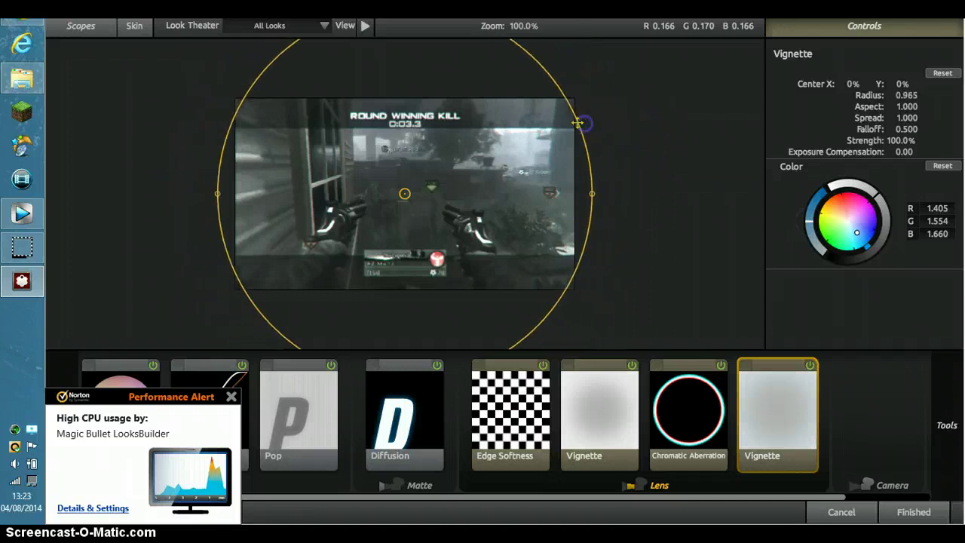
- Close Magic Bullet Looks and open the last clip's Event FX plug-in chooser
click(913, 512)
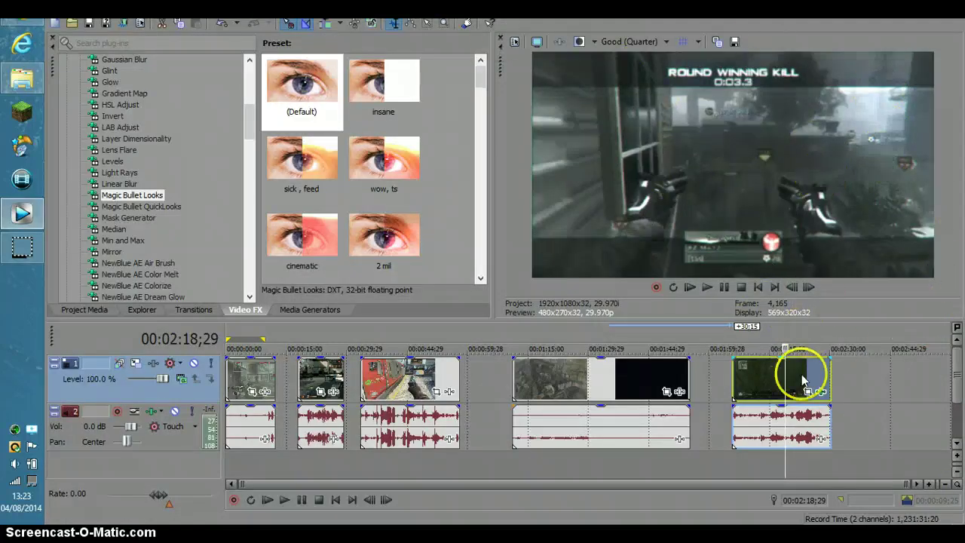
key(s)
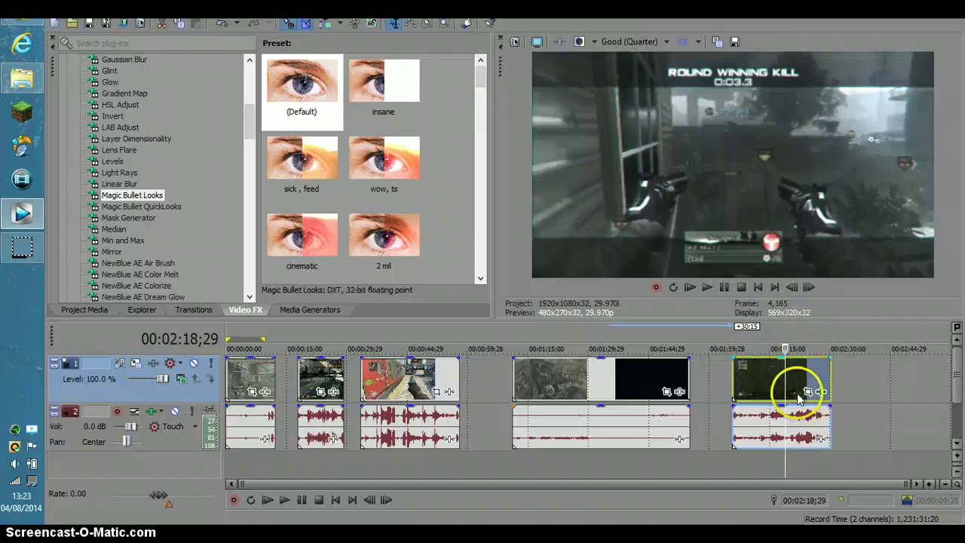
click(822, 392)
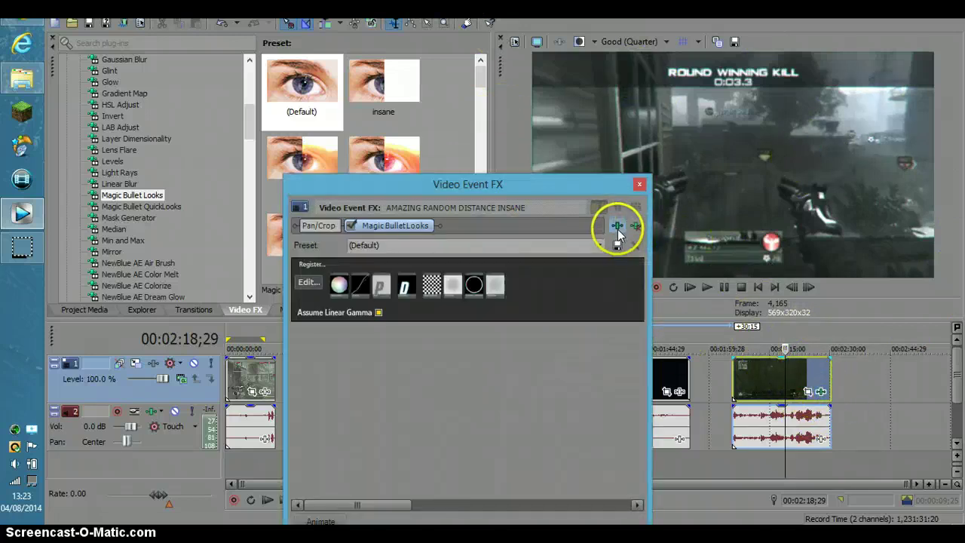
click(619, 228)
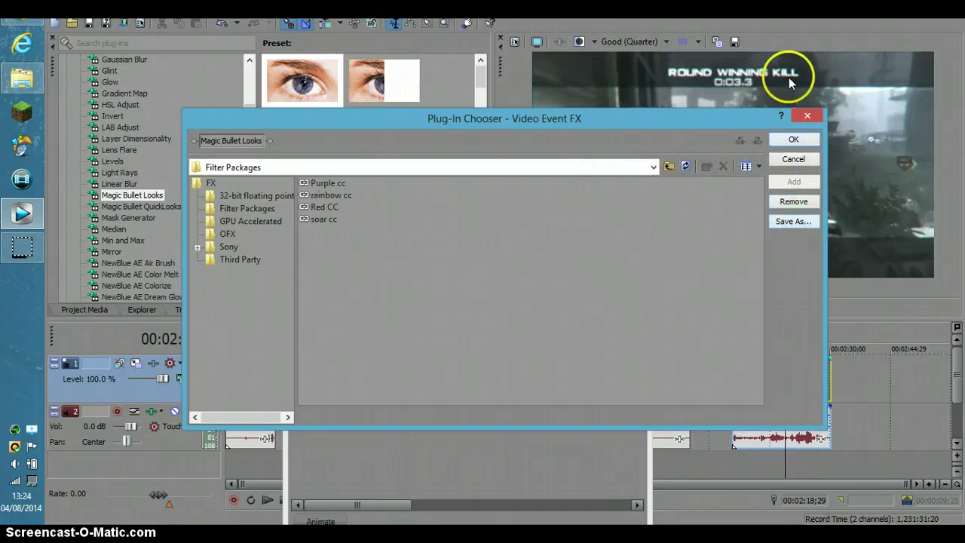
click(809, 119)
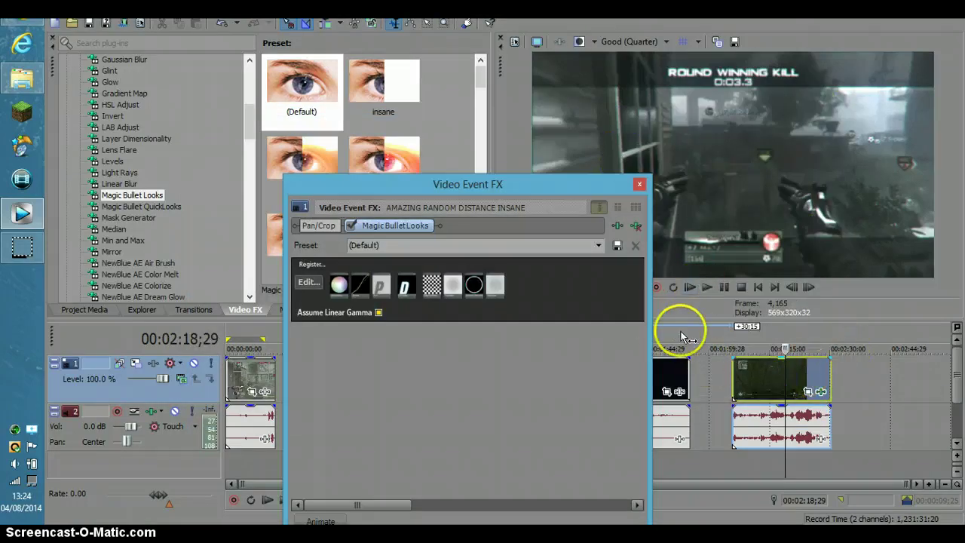
- Save the last clip's effect chain as the filter package 'Soar CC V2'
click(763, 368)
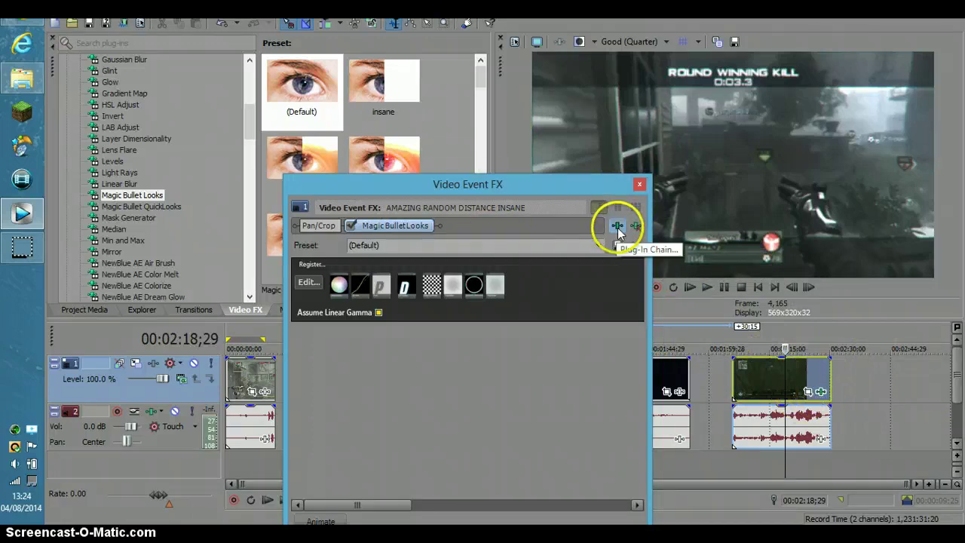
click(618, 228)
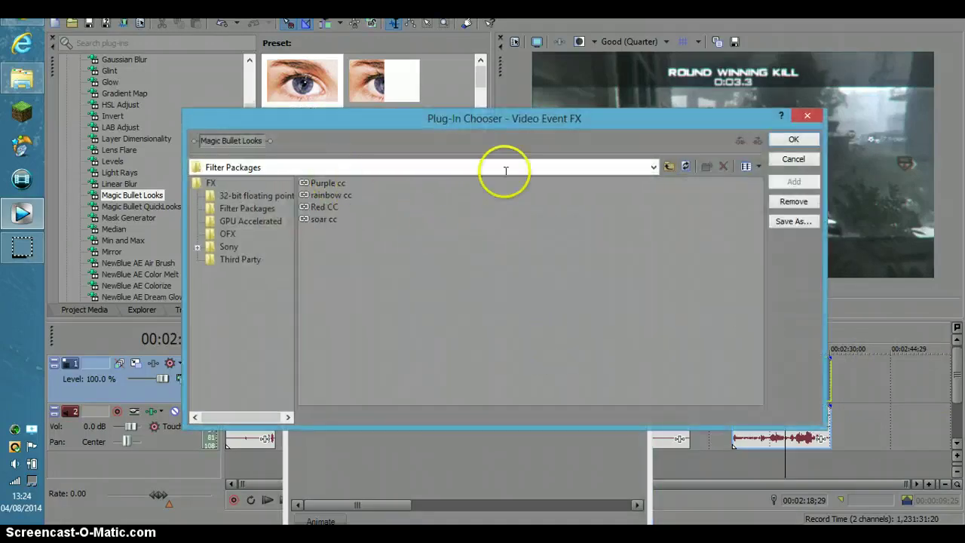
click(794, 221)
text(Soar CC V2)
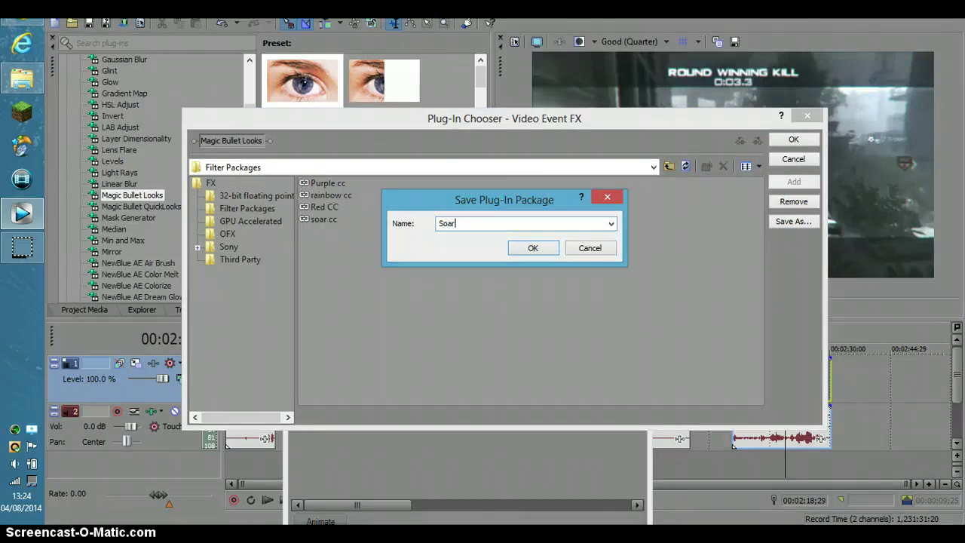
click(533, 248)
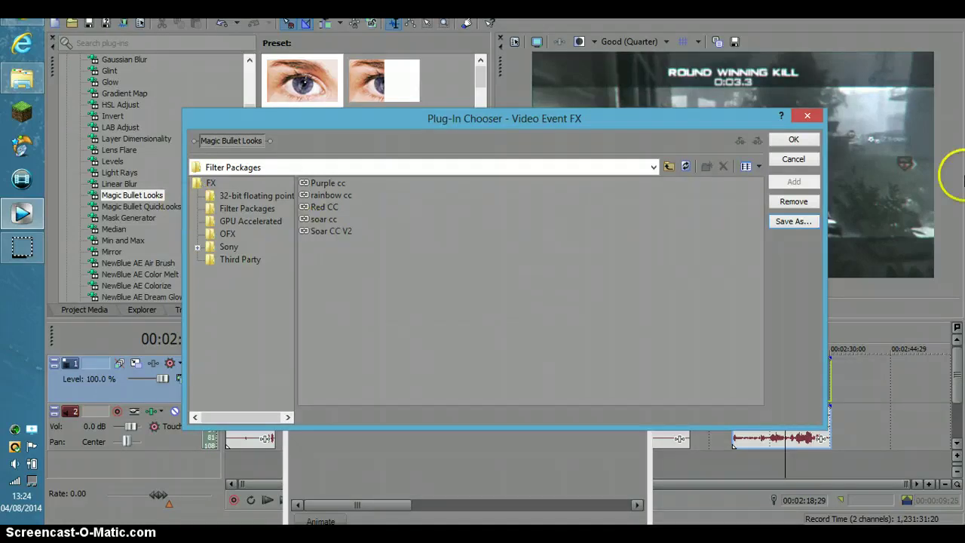
click(793, 139)
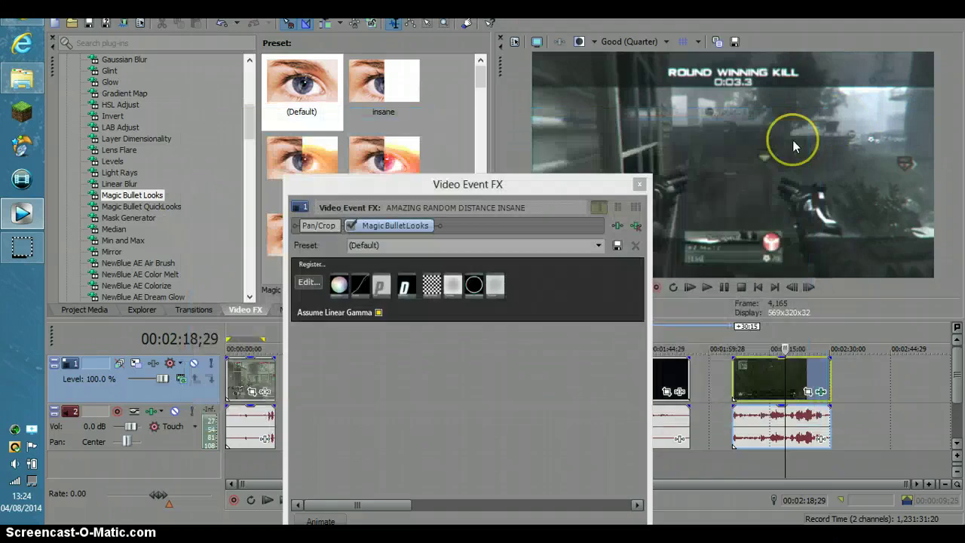
- Close the last clip's Event FX window
click(640, 185)
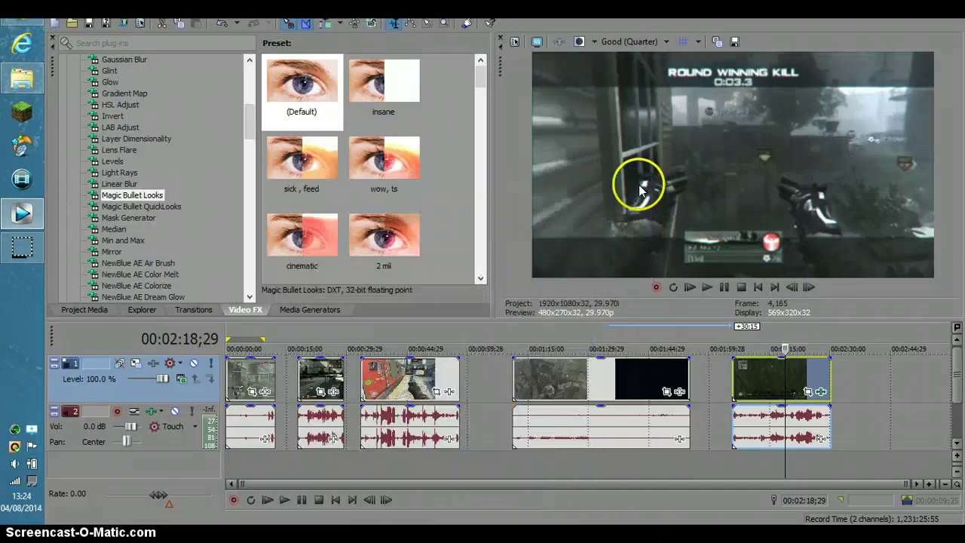
click(820, 391)
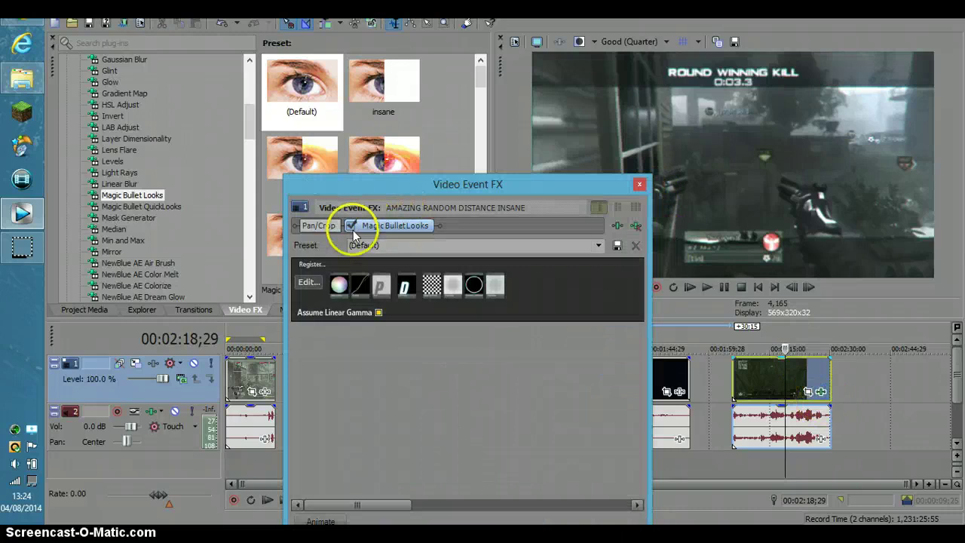
click(639, 185)
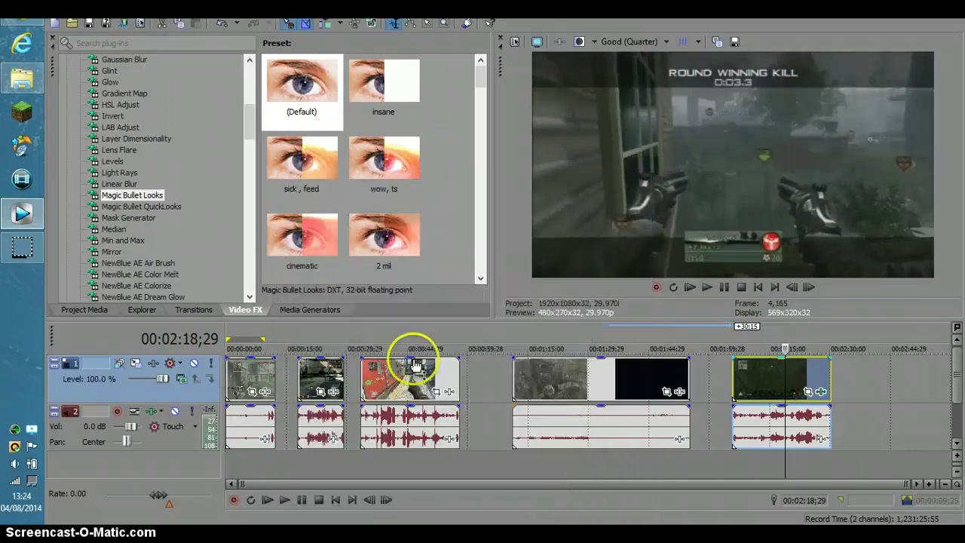
- Add the Soar CC V2 filter package as a Track FX on video track 1
click(170, 363)
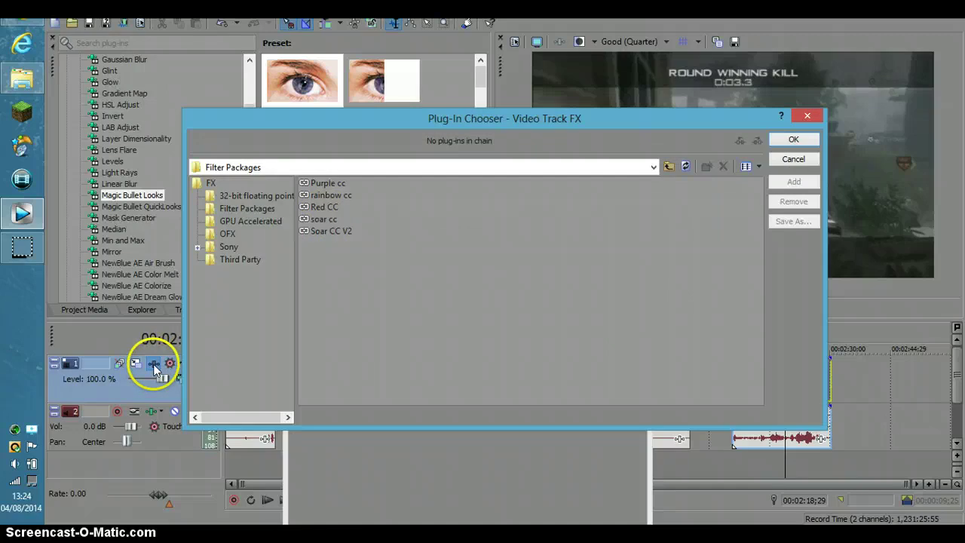
double_click(331, 232)
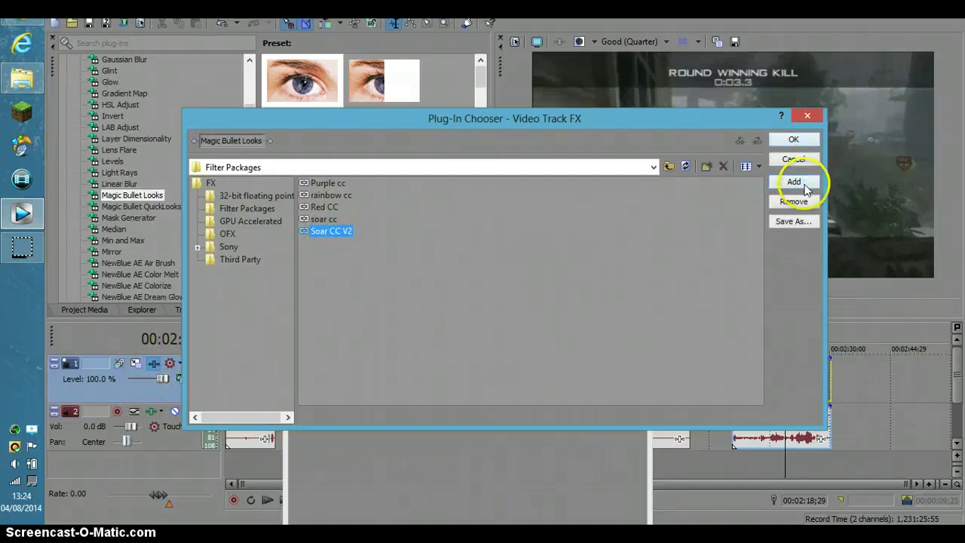
click(794, 182)
click(794, 139)
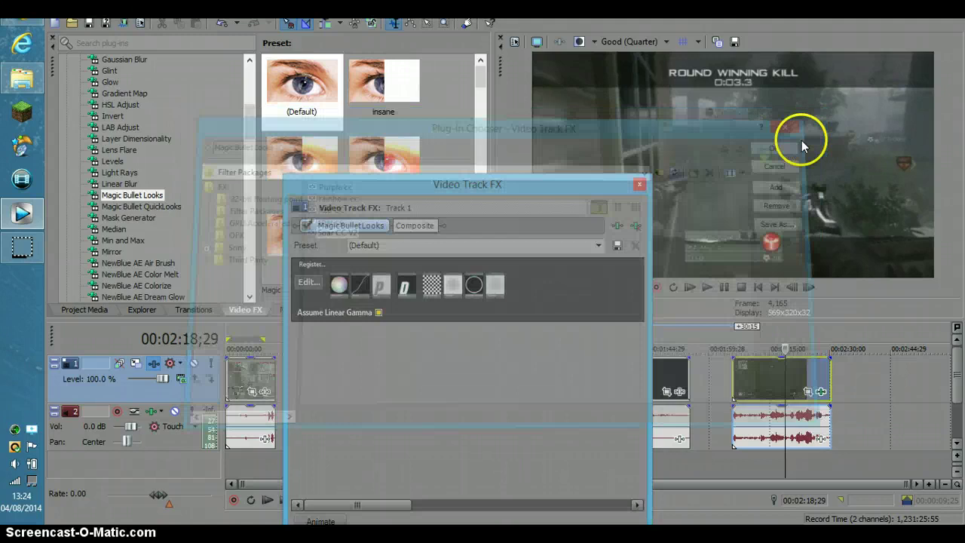
click(639, 185)
click(249, 373)
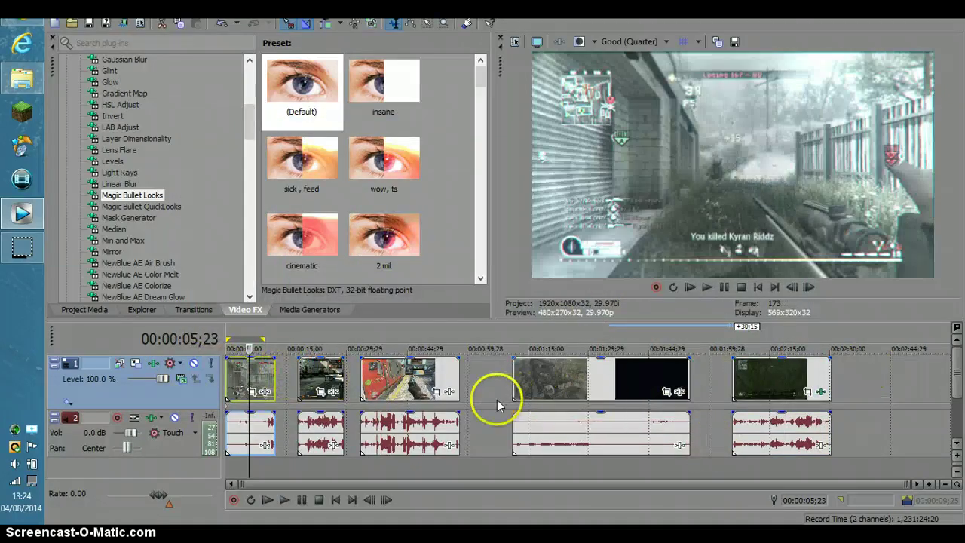
click(240, 373)
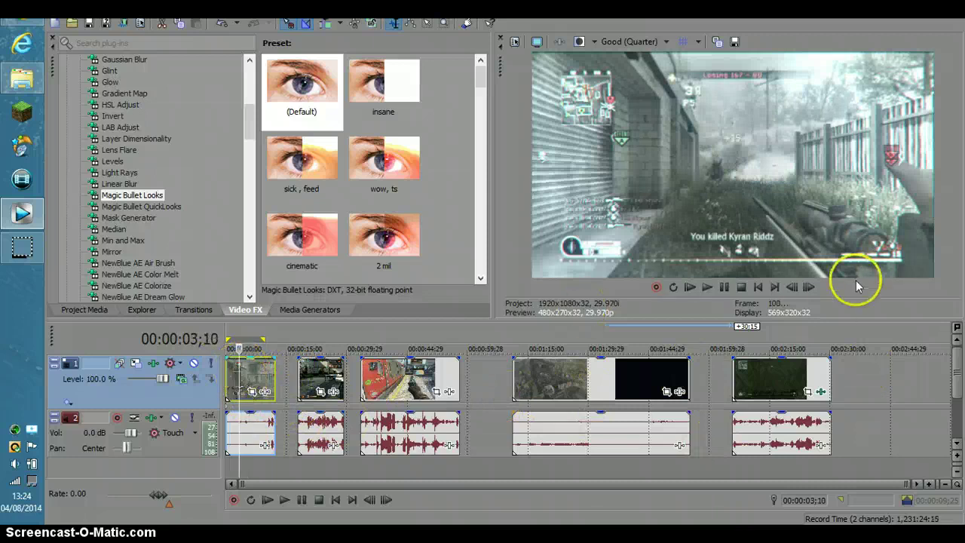
click(811, 287)
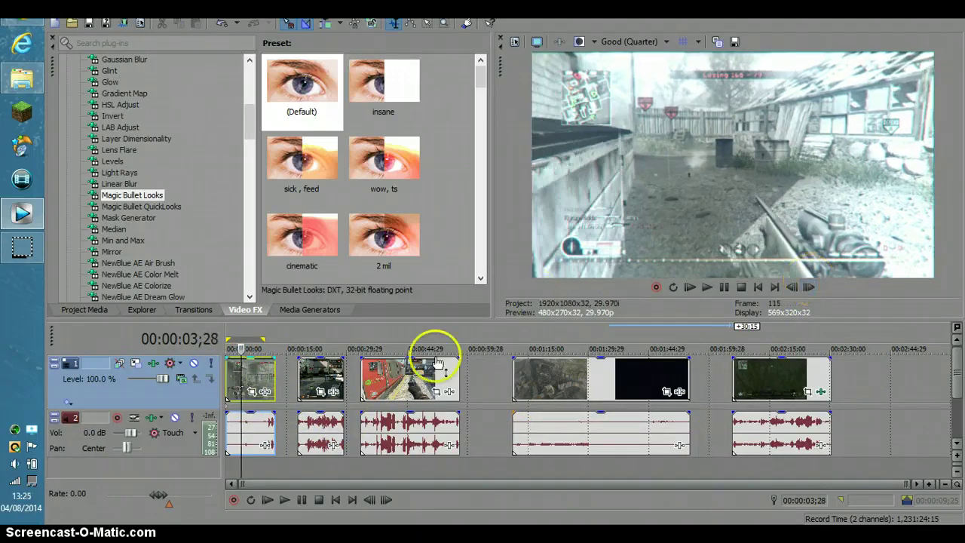
click(259, 369)
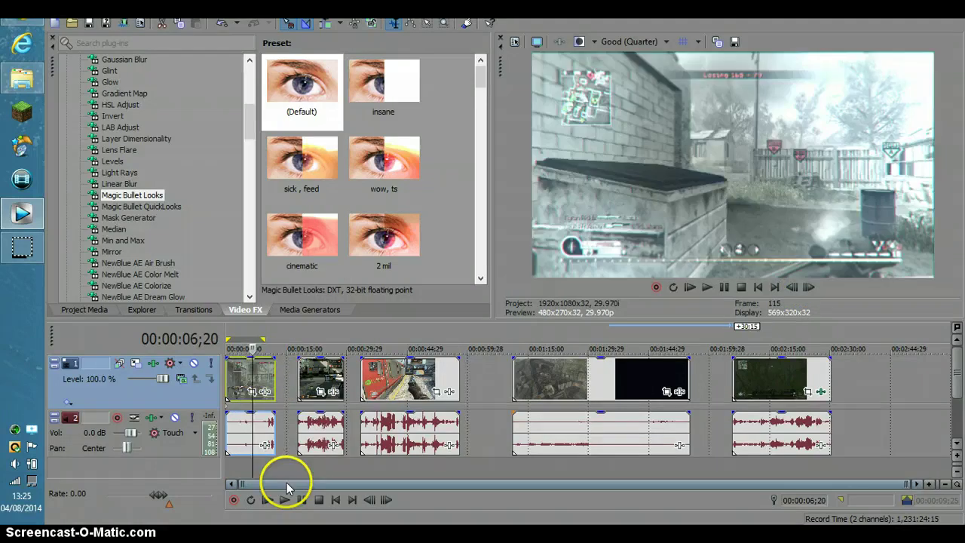
click(320, 371)
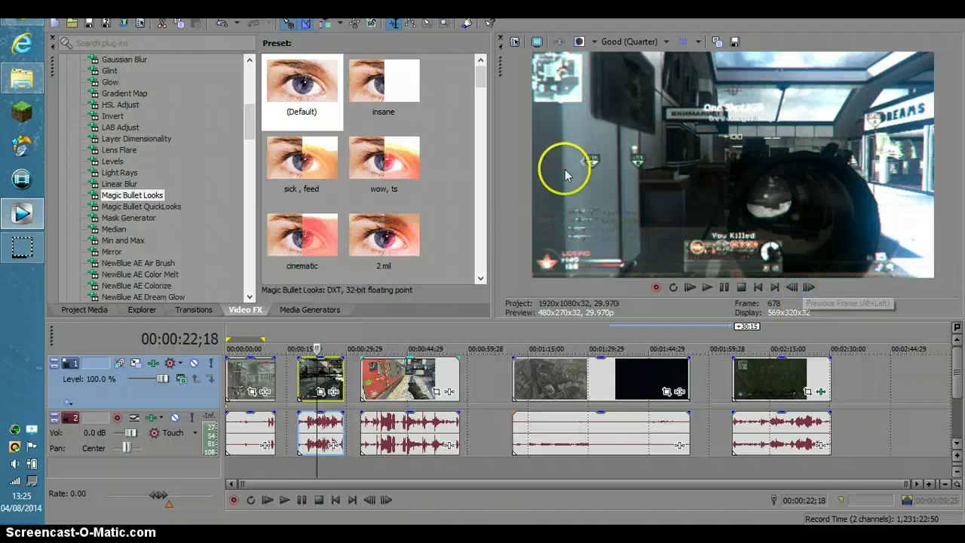
click(329, 376)
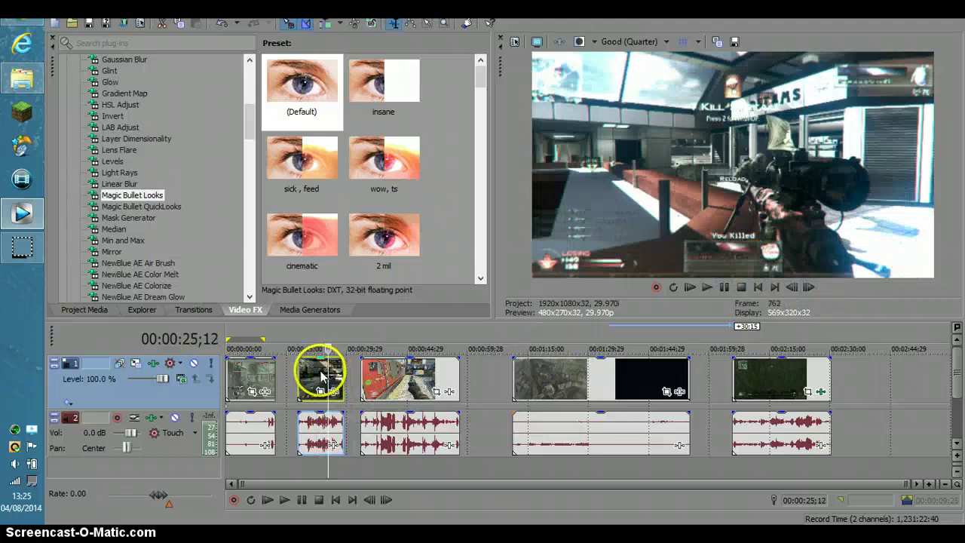
click(383, 375)
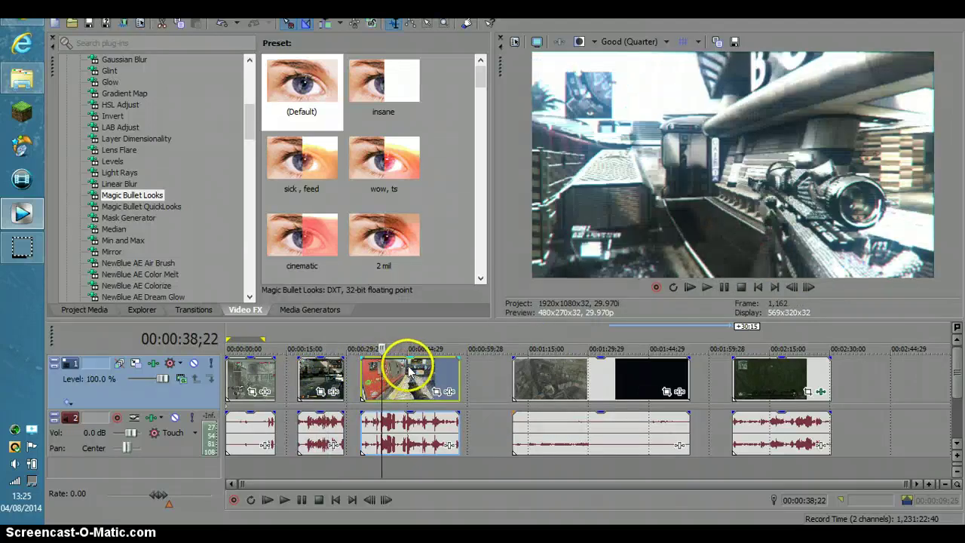
click(416, 371)
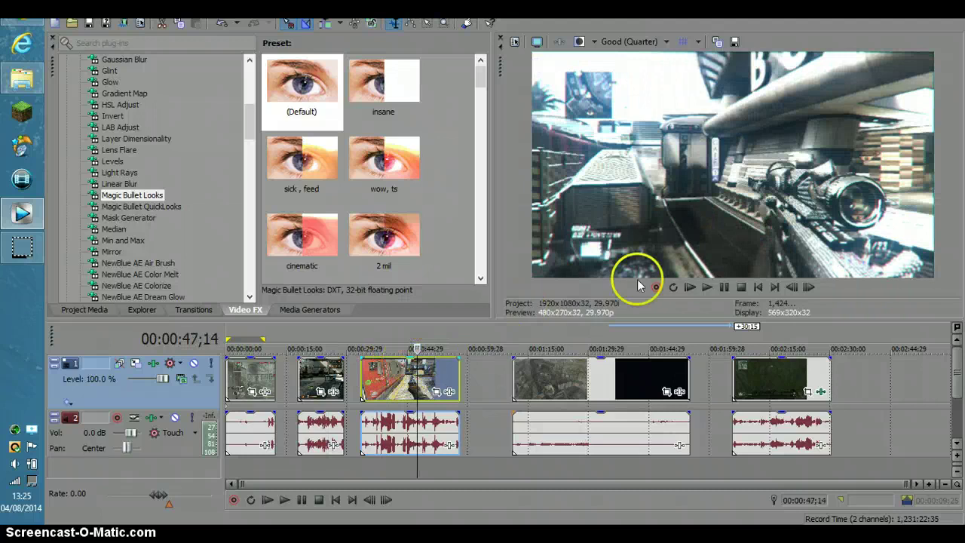
click(808, 288)
click(809, 287)
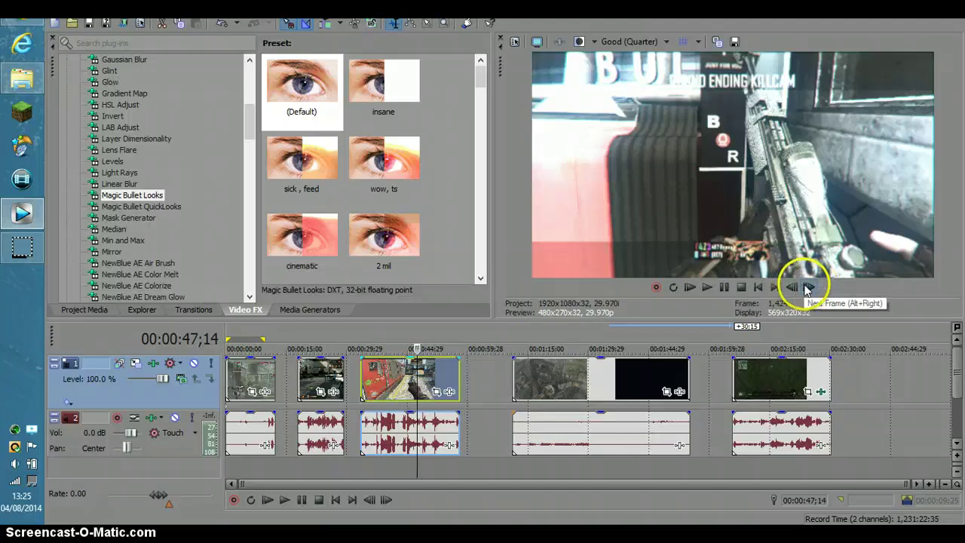
click(811, 288)
click(811, 288)
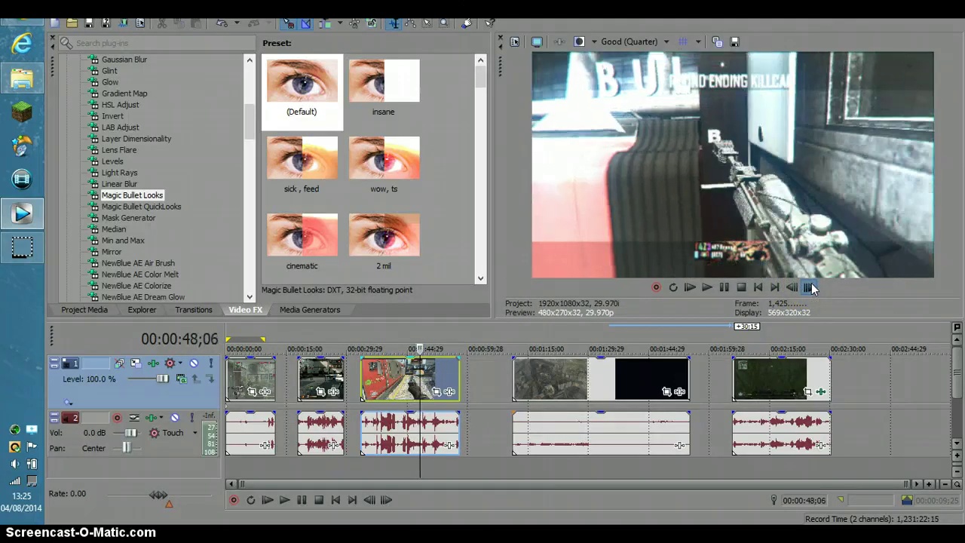
click(545, 373)
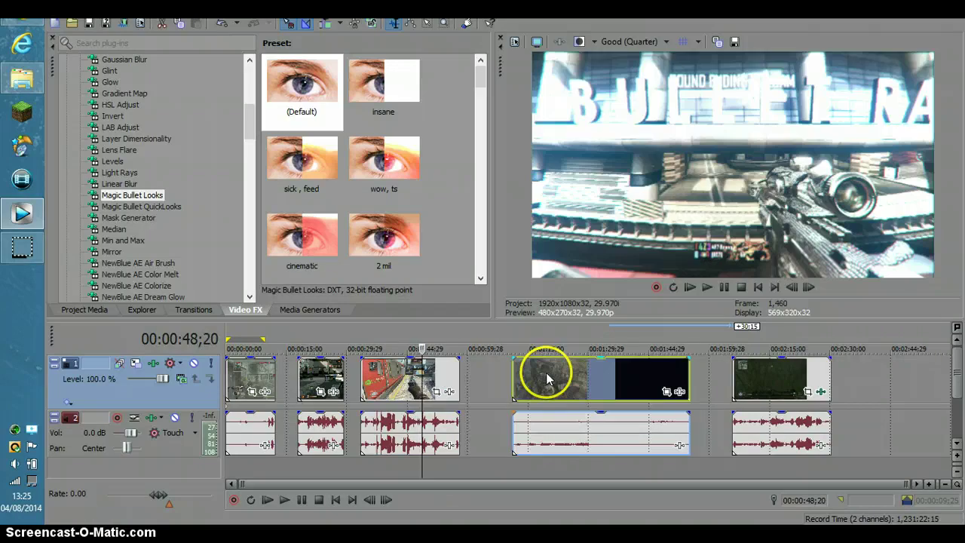
click(546, 377)
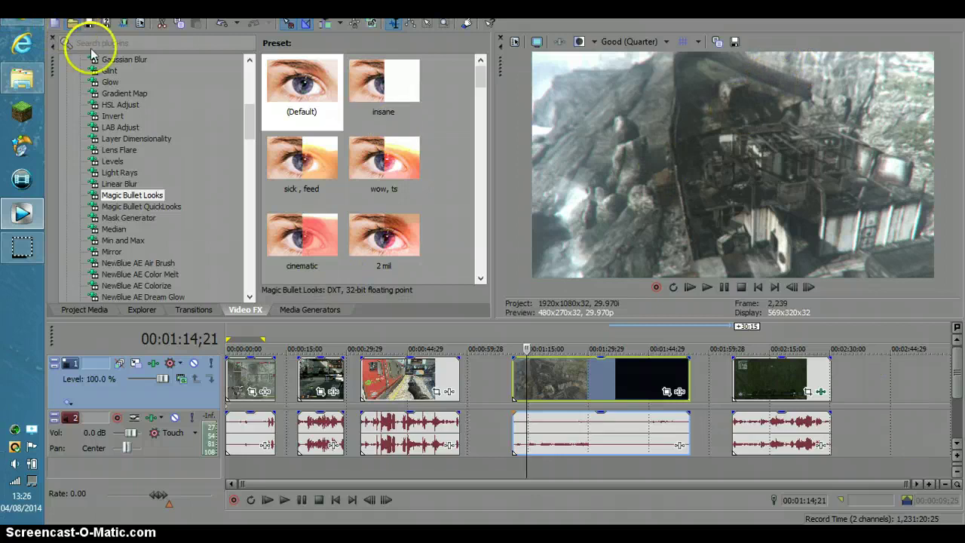
click(67, 24)
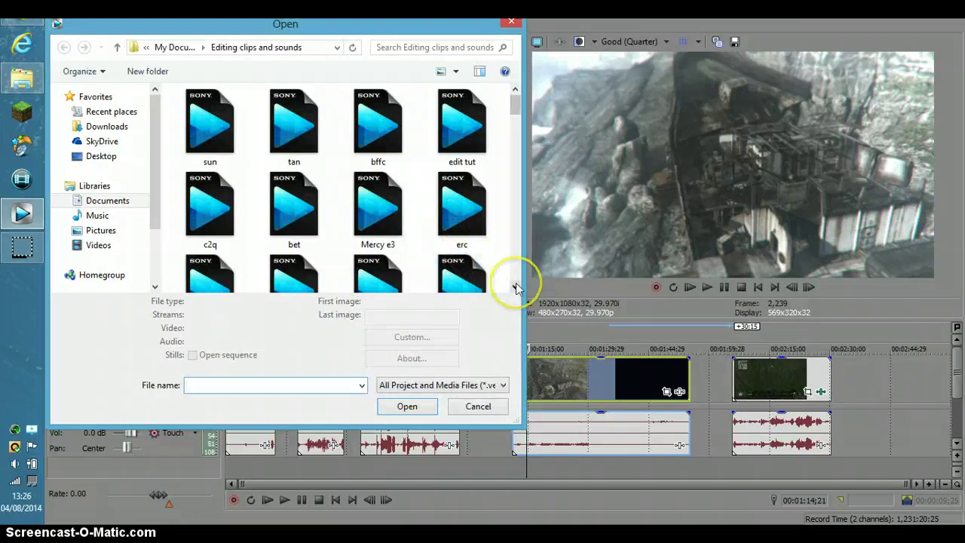
click(515, 287)
click(515, 286)
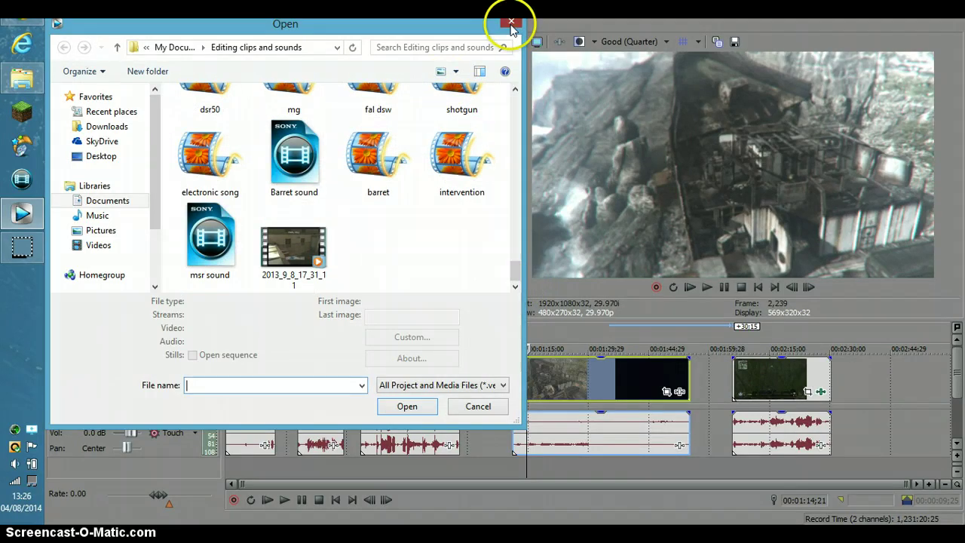
click(512, 28)
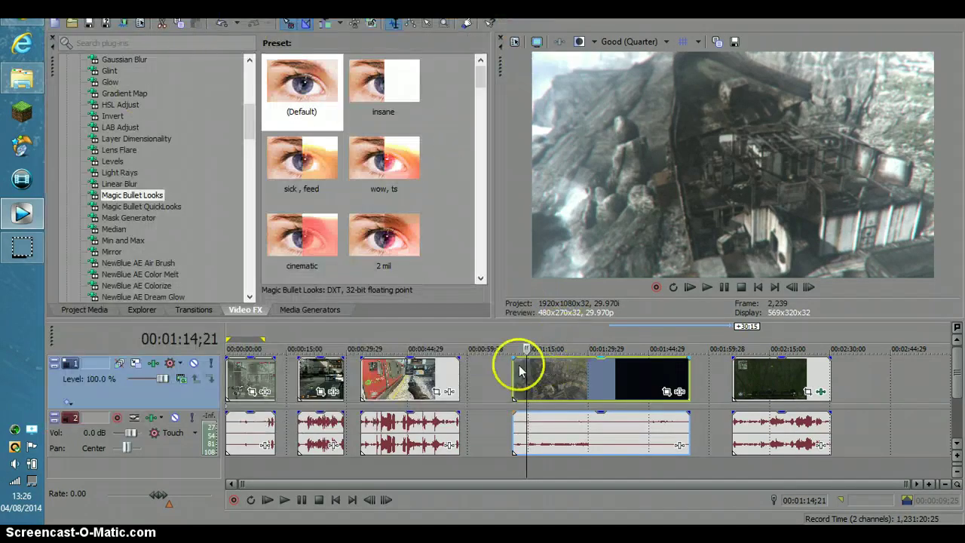
- Scrub through the fourth and last clips to check their grade
click(544, 381)
click(571, 386)
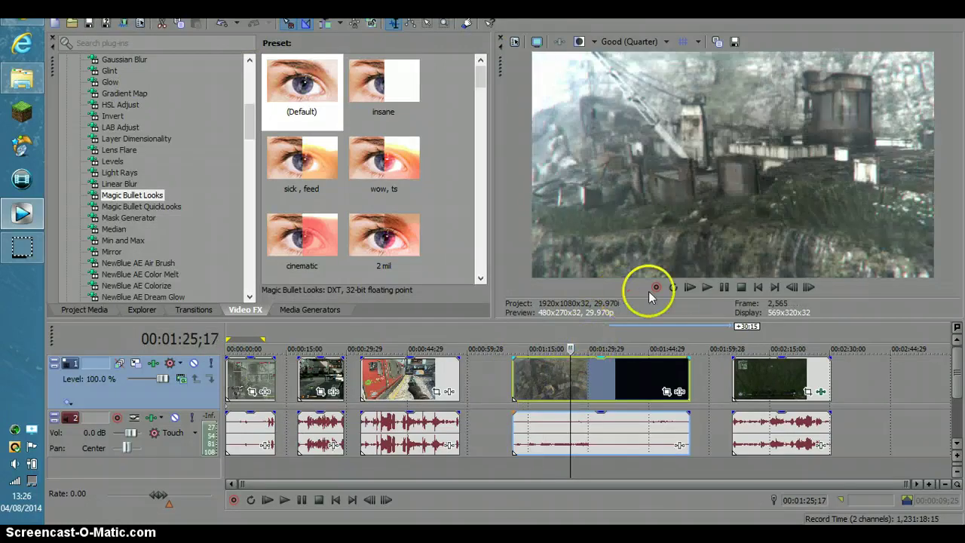
click(632, 371)
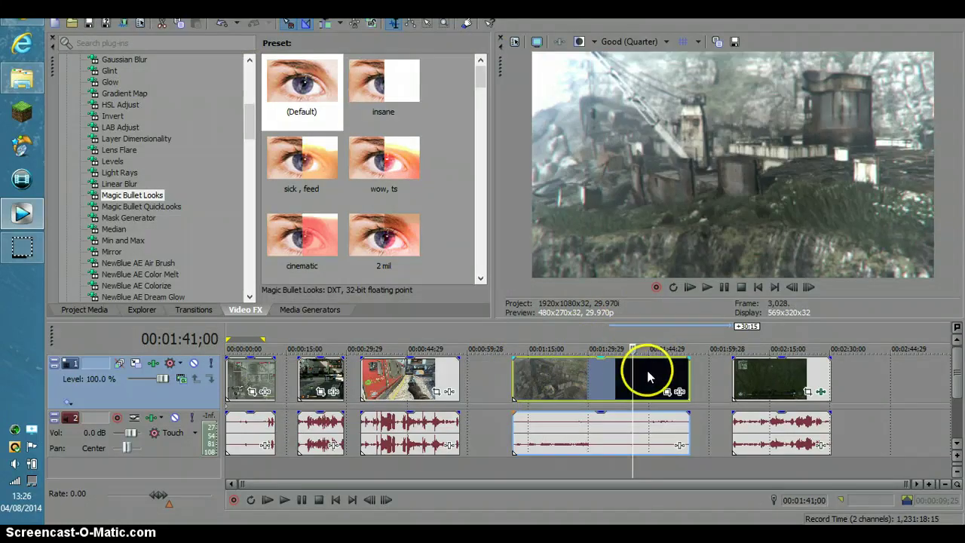
click(662, 375)
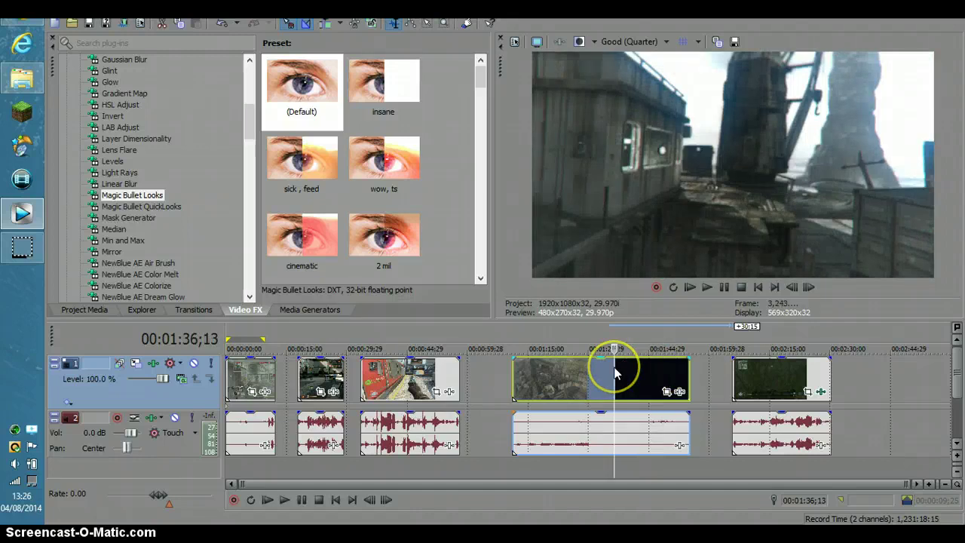
drag(614, 370, 604, 370)
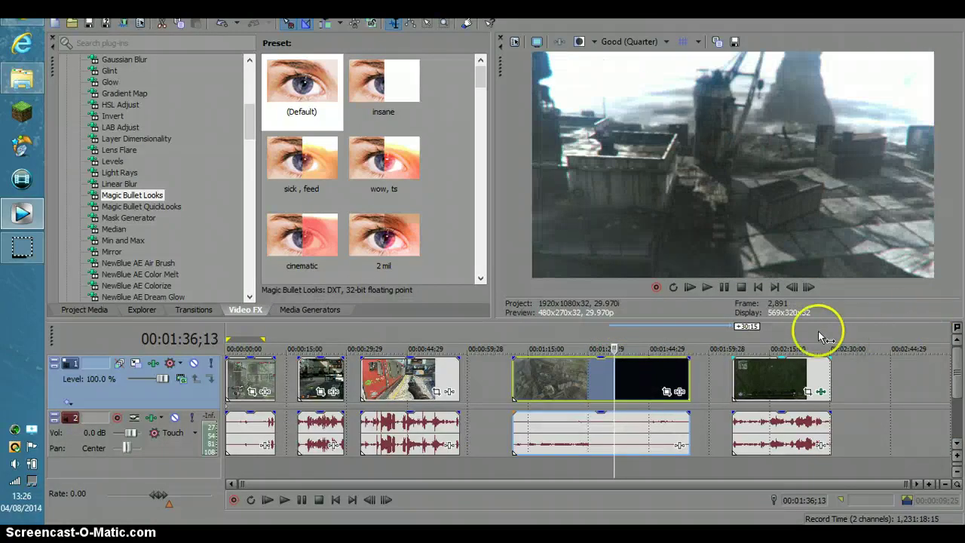
click(777, 381)
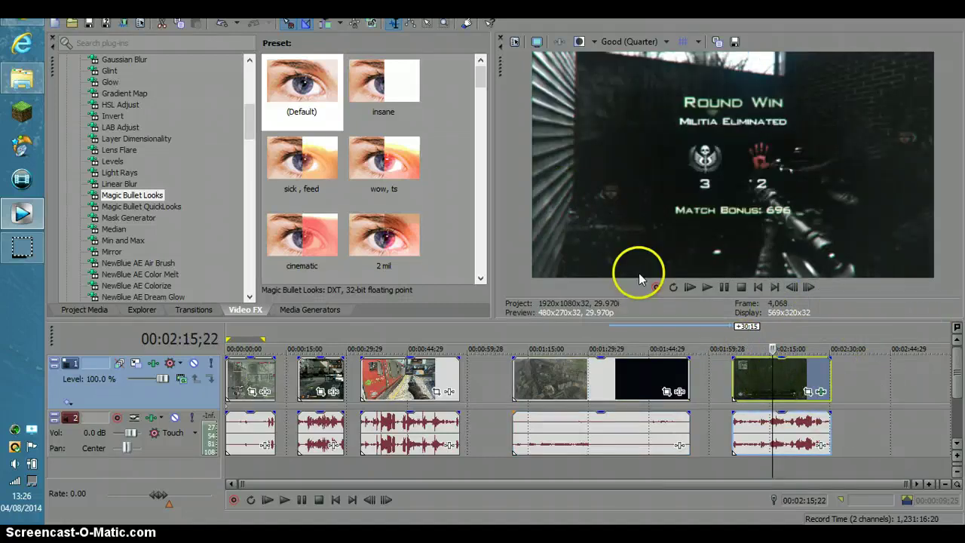
click(757, 381)
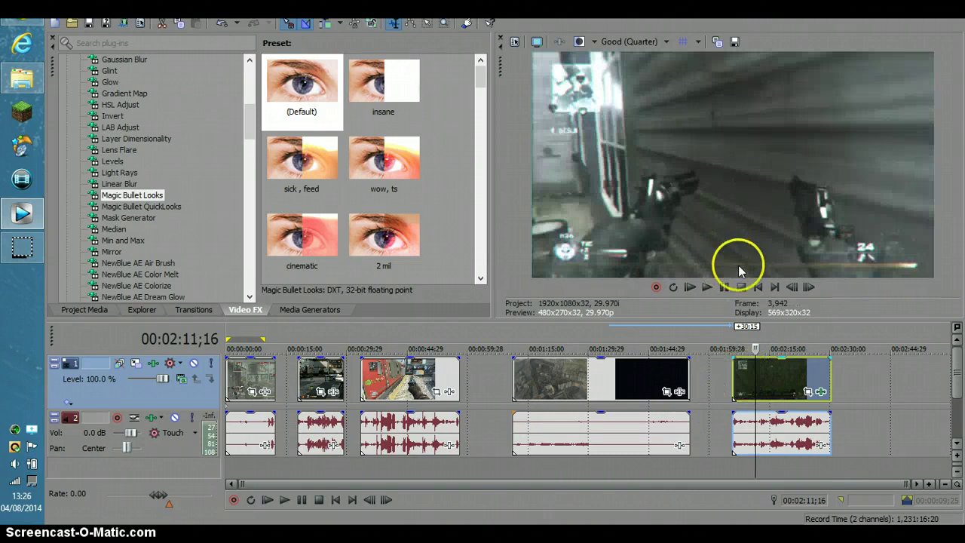
- Split the last clip at 00:02:24;15, undoing and redoing the split
click(808, 375)
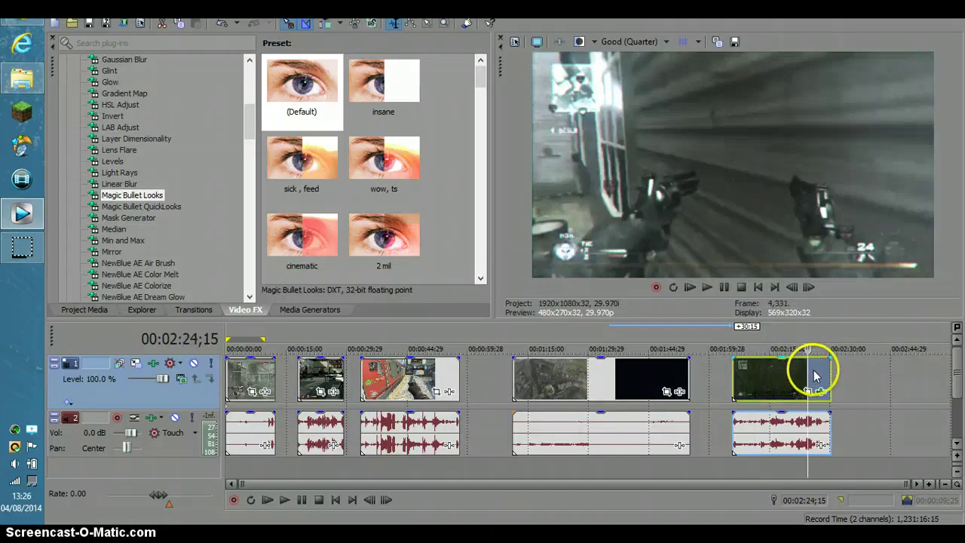
key(s)
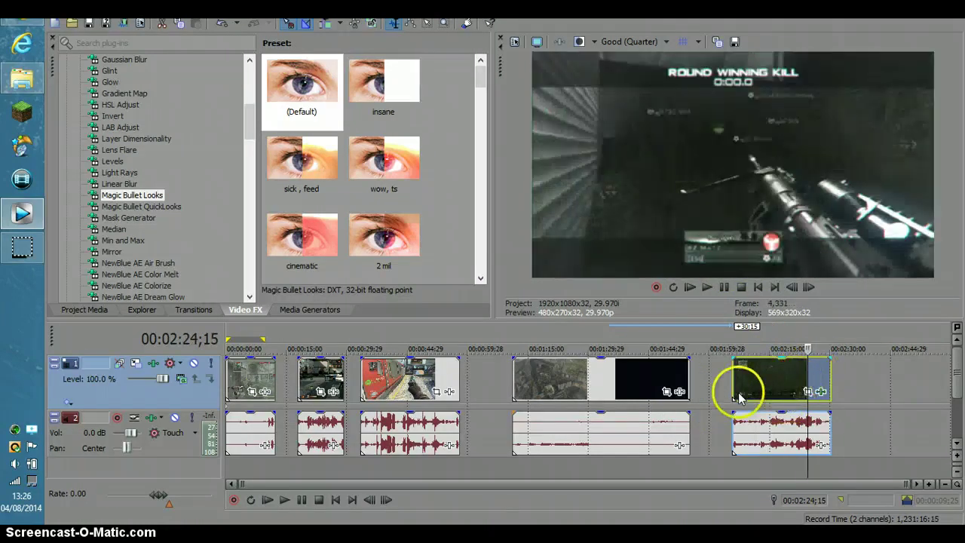
key(ctrl+z)
key(s)
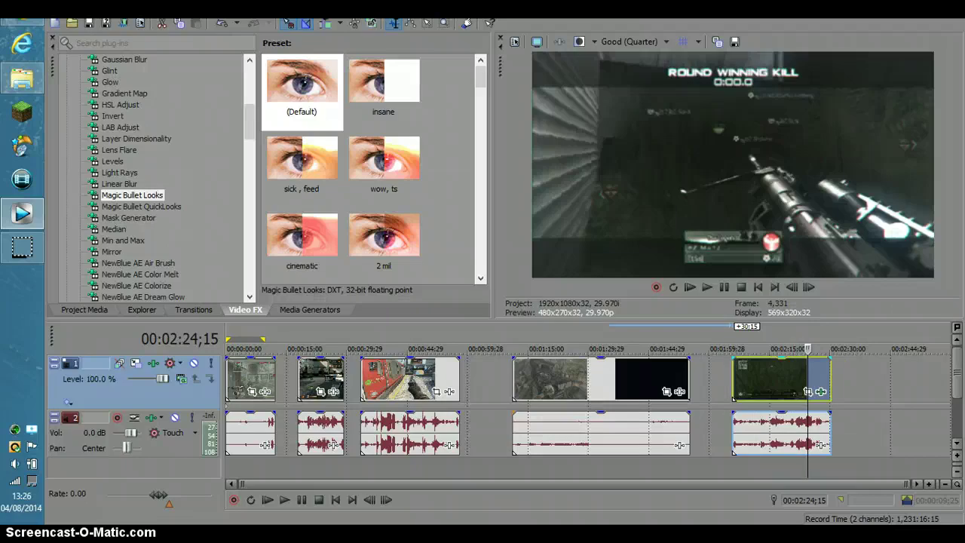